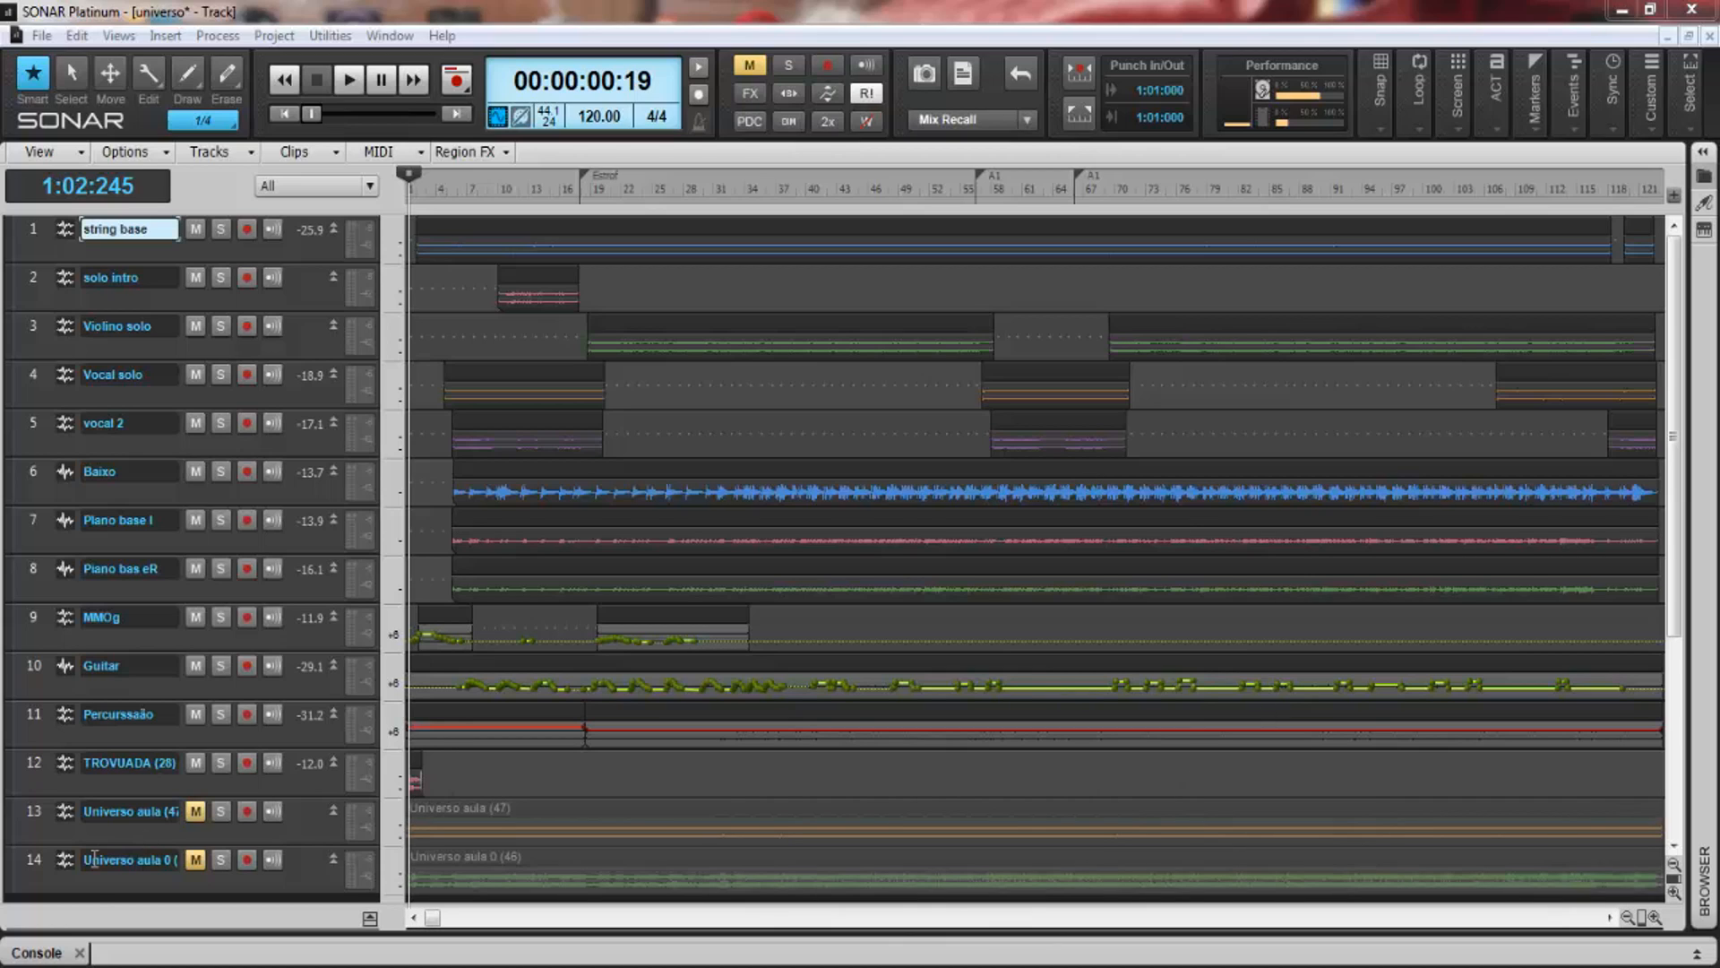
# Step: Look through the console's channel strips as far as tracks 13 and 14, then hide the console
pyautogui.click(63, 951)
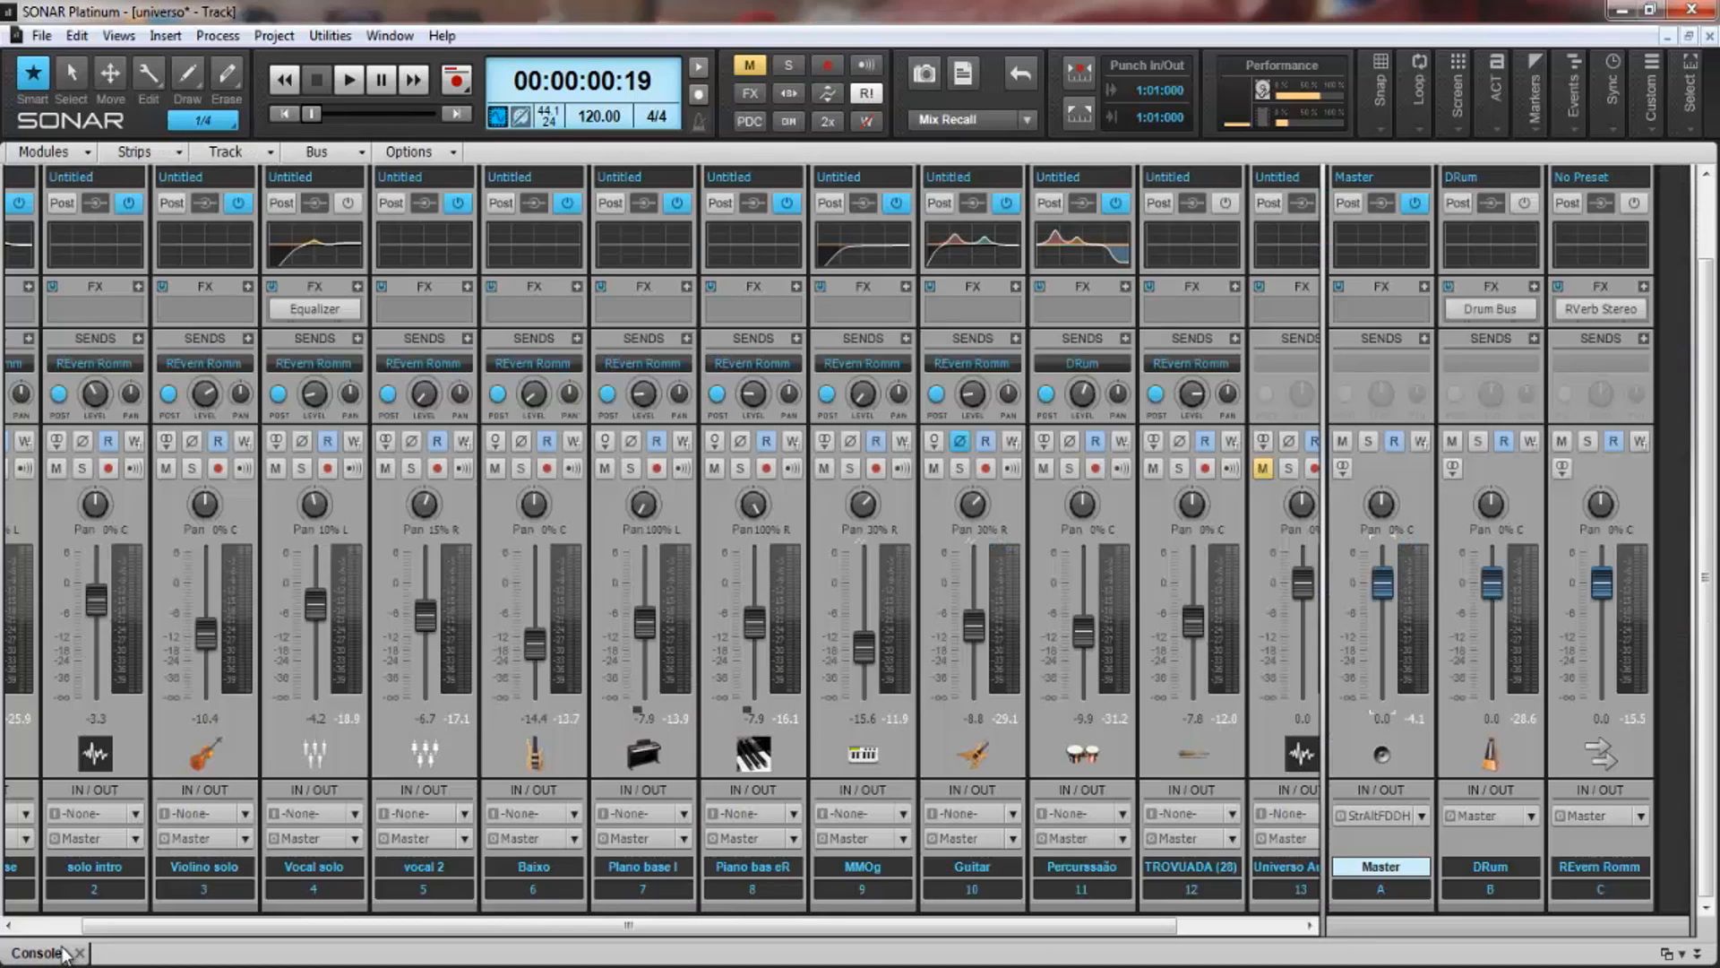
pyautogui.moveTo(984, 932); pyautogui.dragTo(1108, 928)
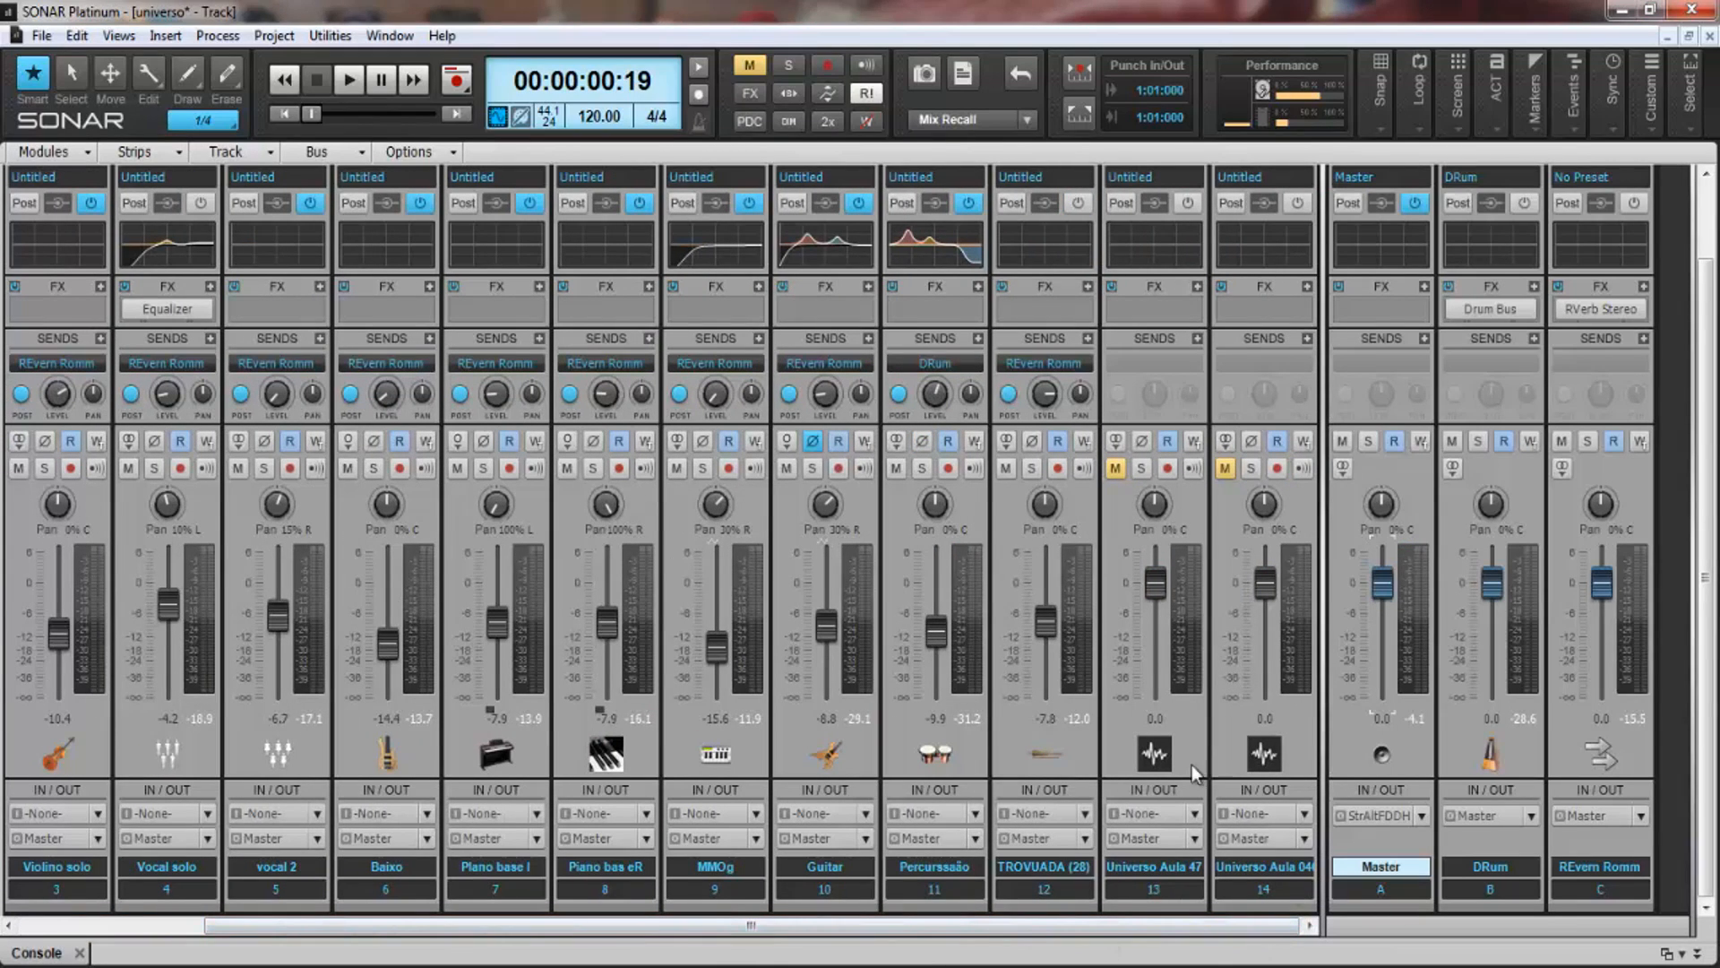
pyautogui.moveTo(1236, 926); pyautogui.dragTo(1084, 946)
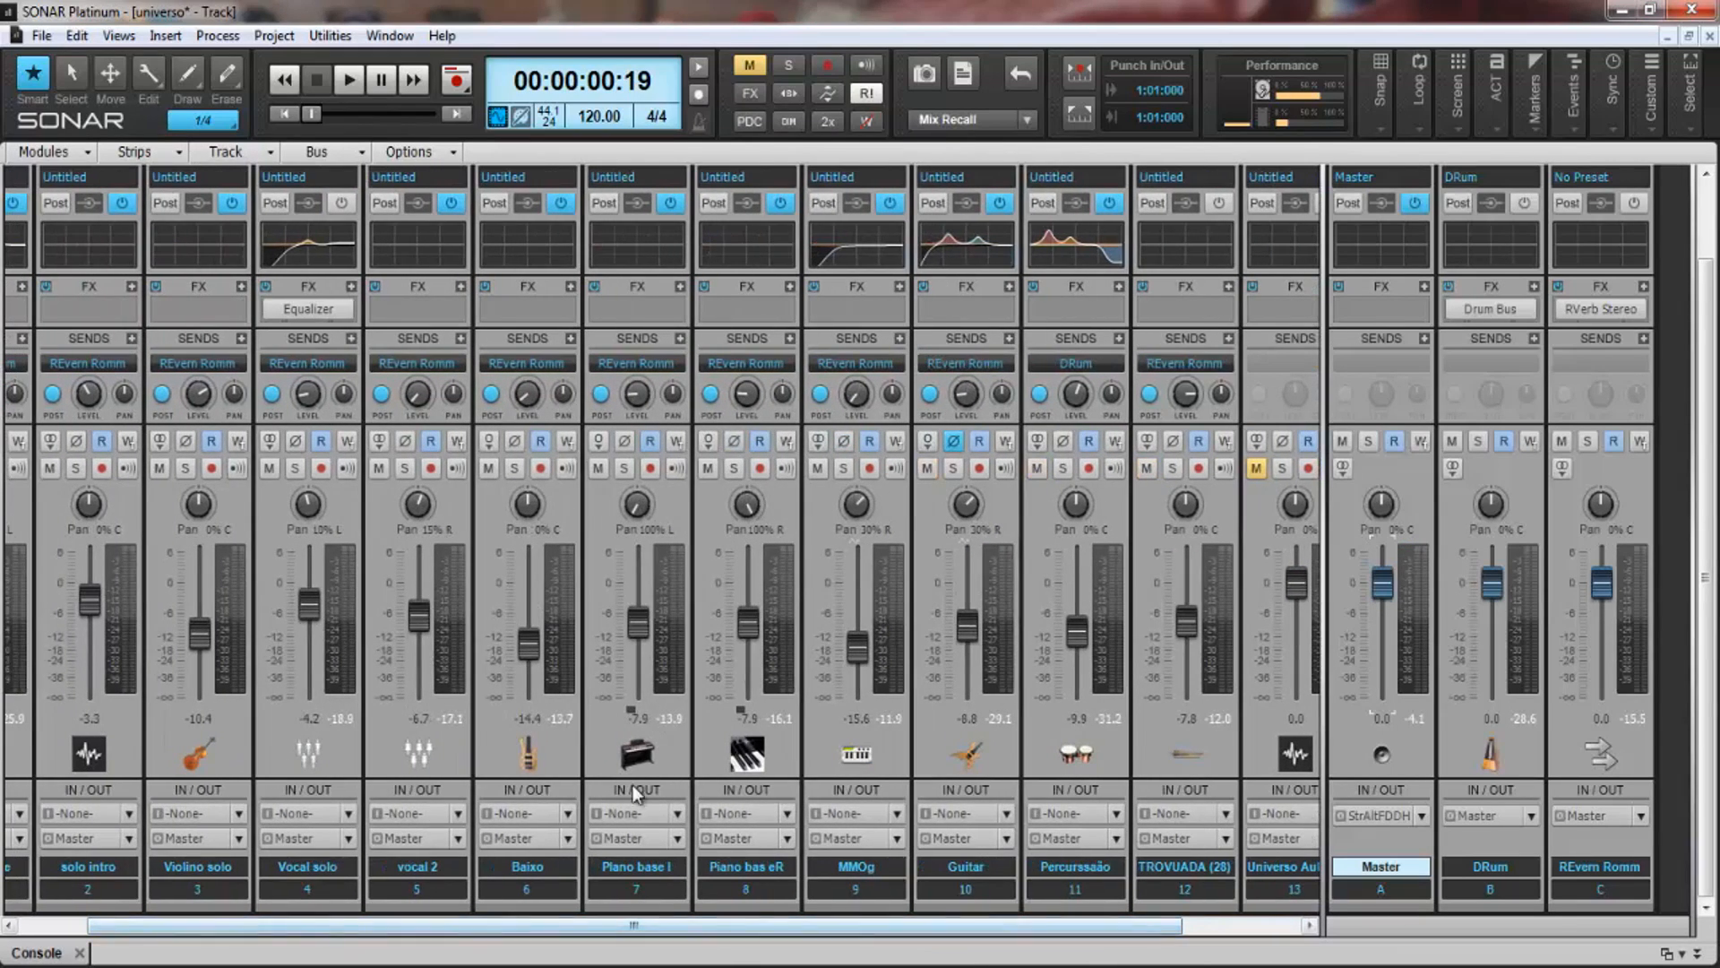
pyautogui.click(1697, 955)
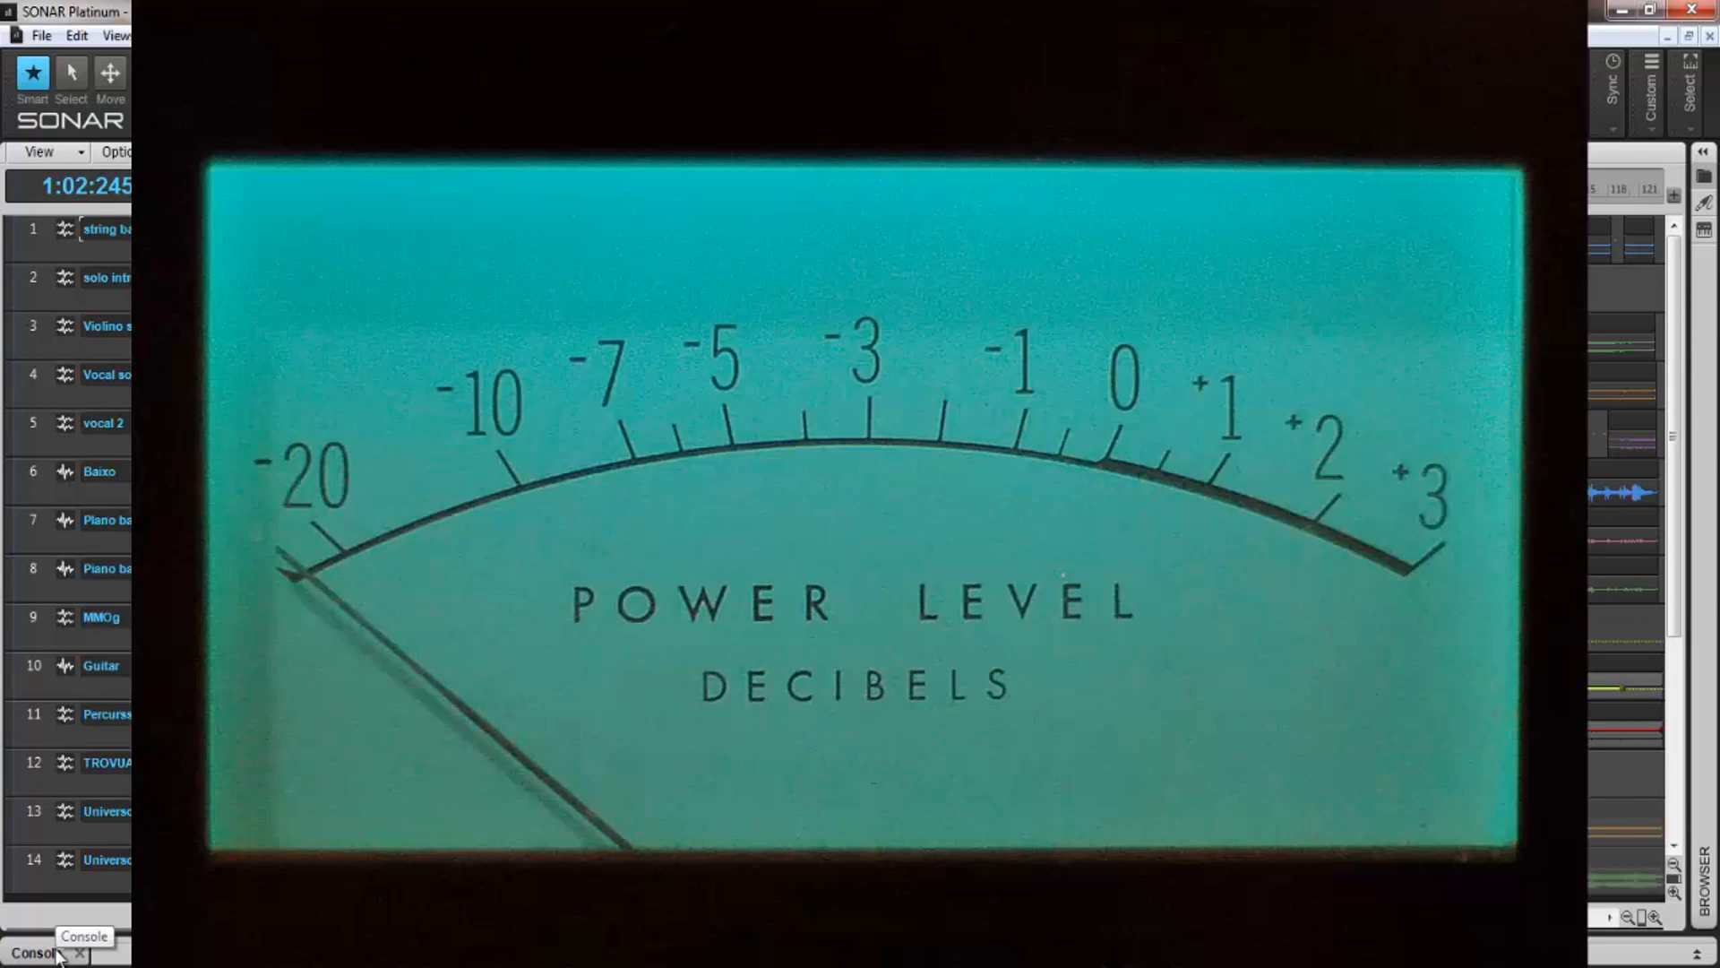
# Step: Reopen the console, select tracks 1 to 13 and raise their volume faders together as a group
pyautogui.click(56, 950)
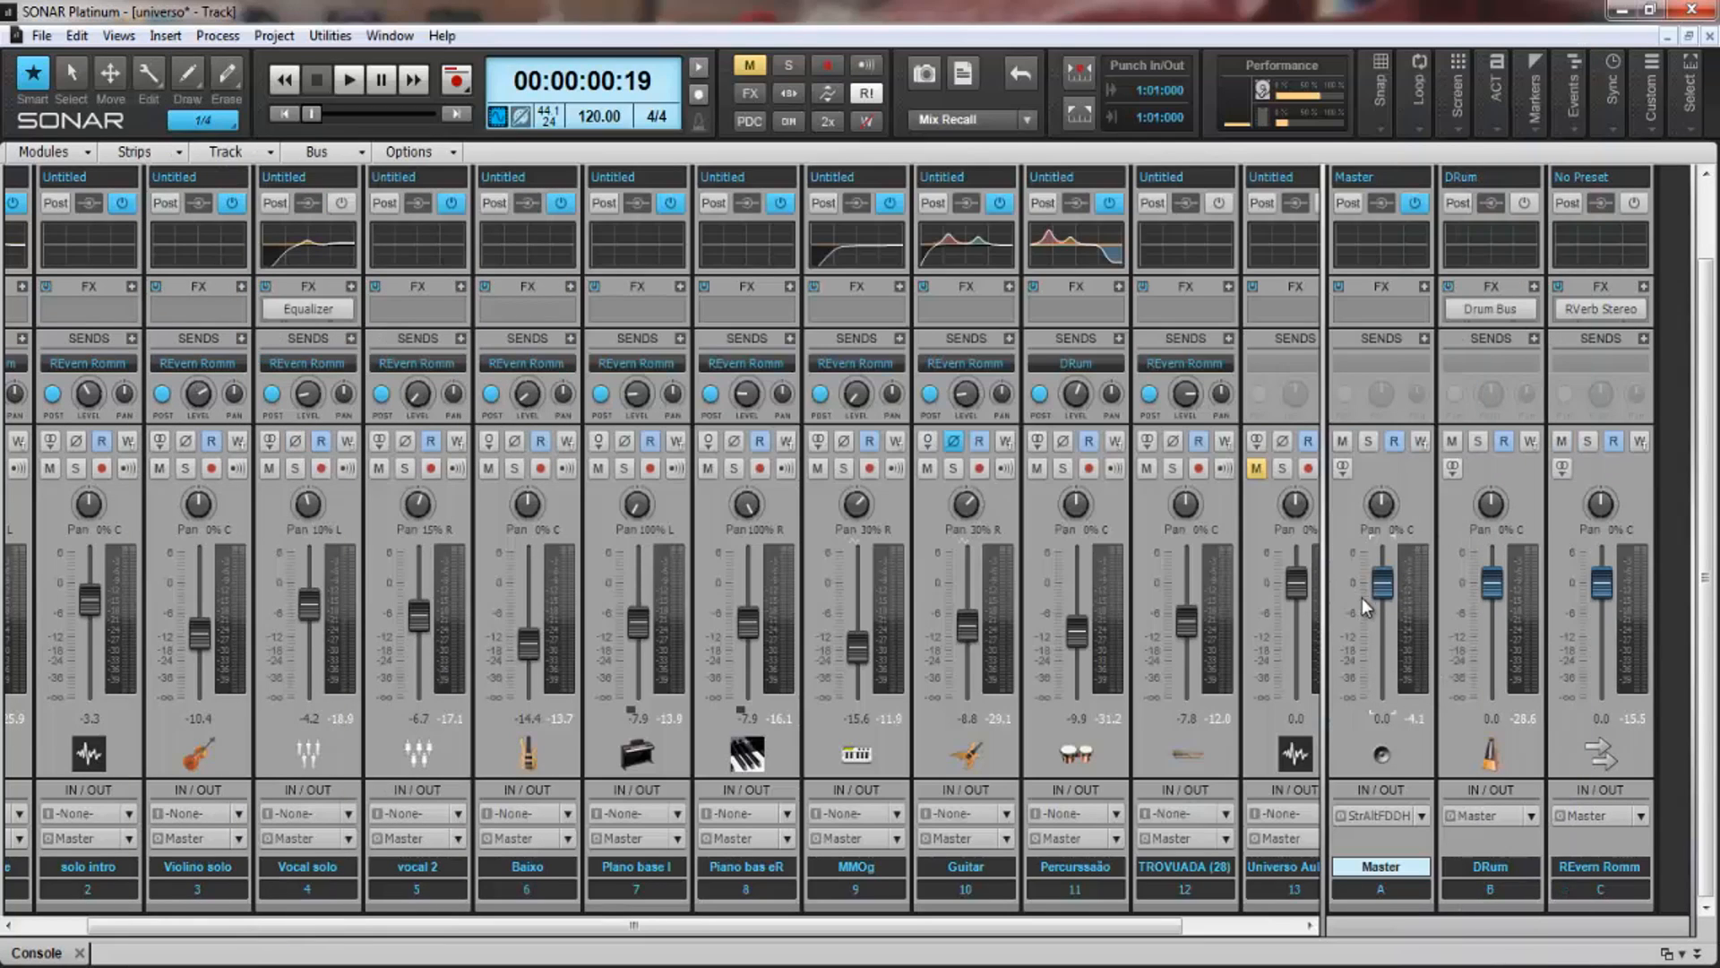
pyautogui.moveTo(1390, 611)
pyautogui.moveTo(16, 896); pyautogui.dragTo(1255, 898)
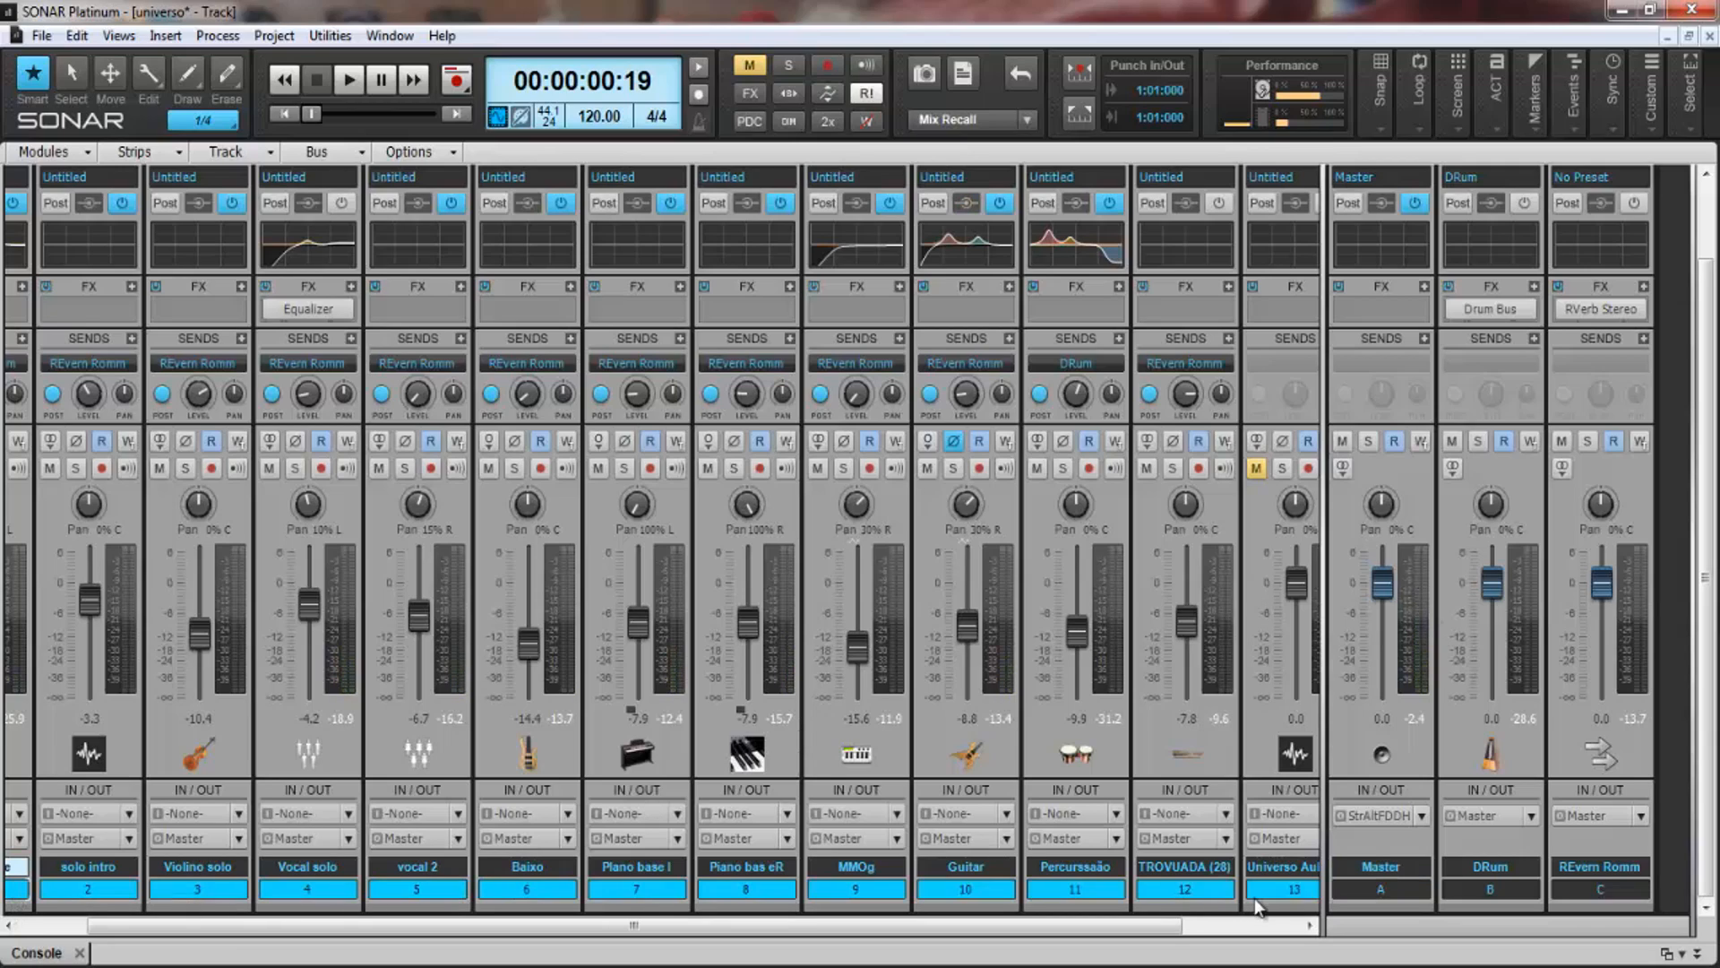
pyautogui.moveTo(862, 667); pyautogui.dragTo(862, 646)
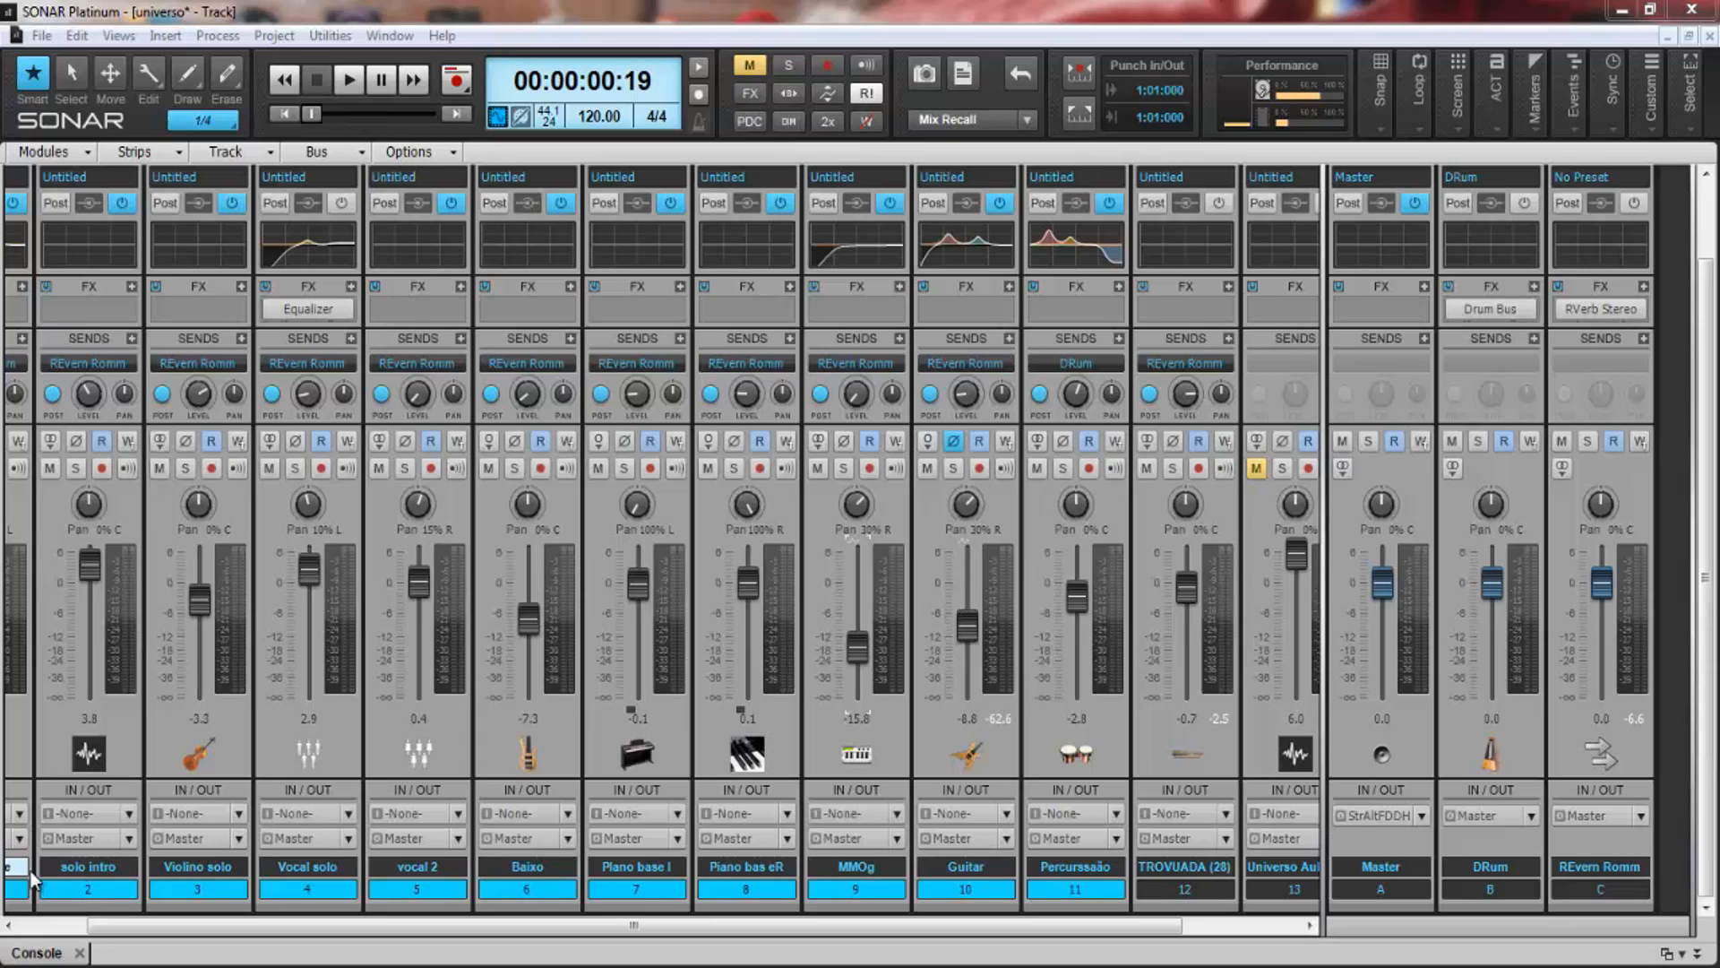
# Step: Reselect the tracks from string base onward and lower their faders together, bringing solo intro to about -8.4 dB
pyautogui.doubleClick(9, 891)
pyautogui.doubleClick(103, 892)
pyautogui.moveTo(1082, 600)
pyautogui.mouseDown()
pyautogui.moveTo(1083, 637)
pyautogui.moveTo(1082, 606)
pyautogui.mouseUp()
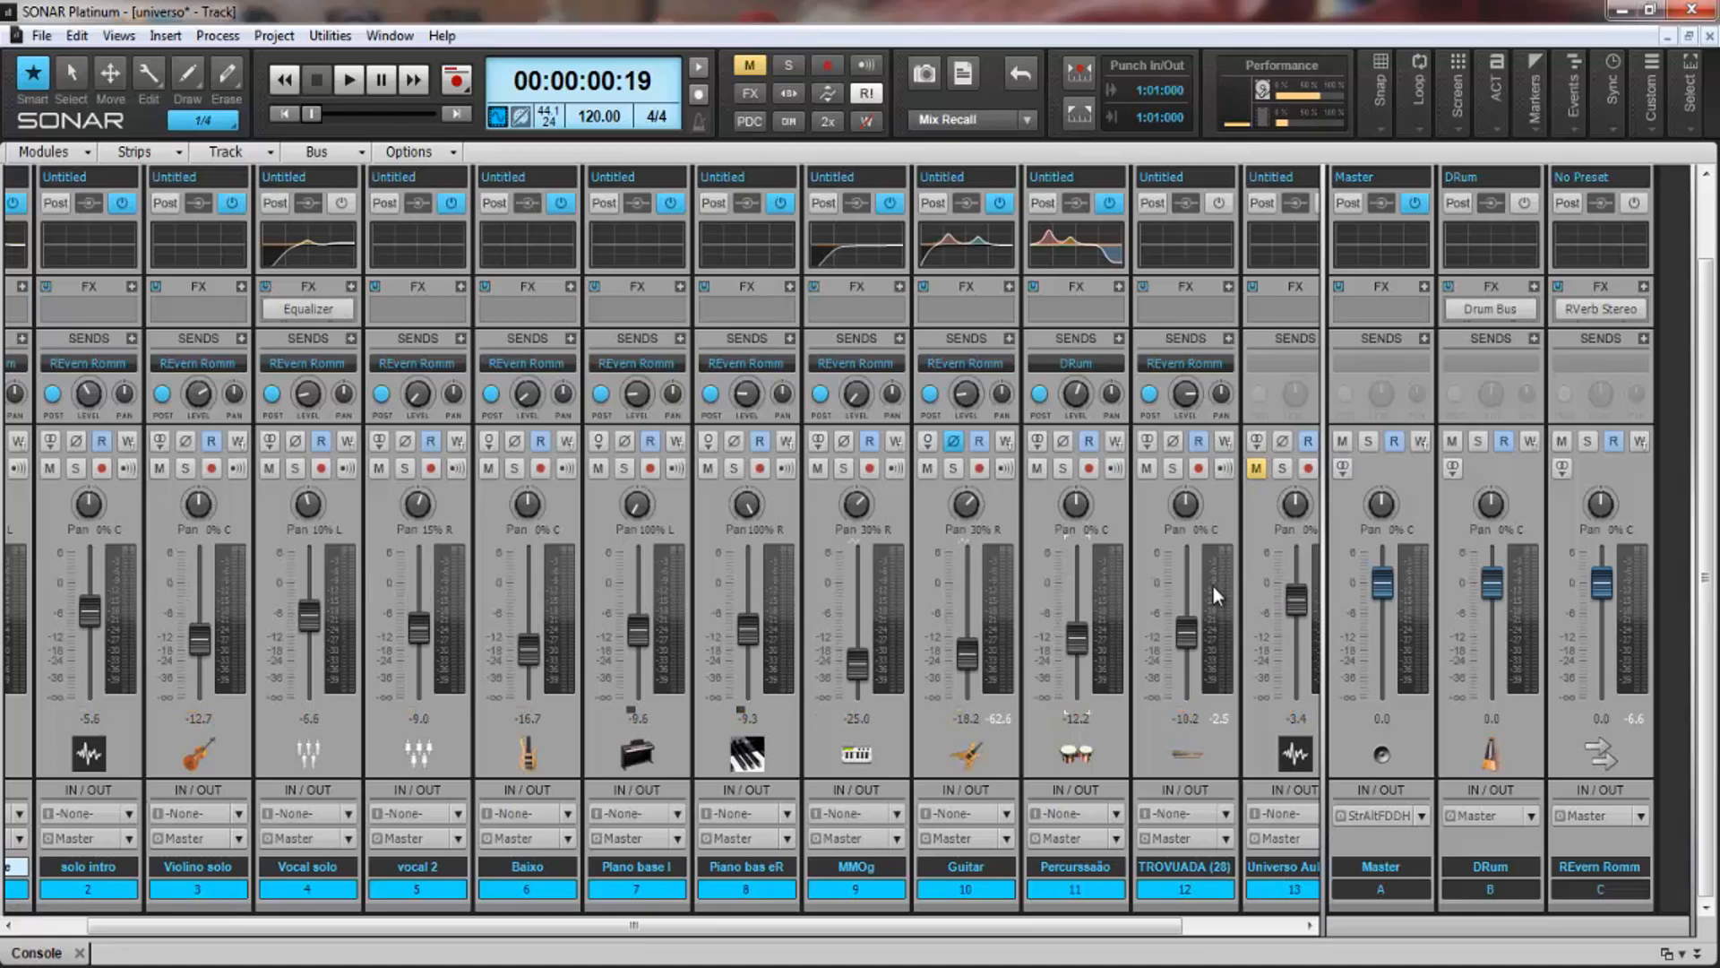
# Step: Play the project to check the Master bus level, resetting its peak reading during playback
pyautogui.press('space')
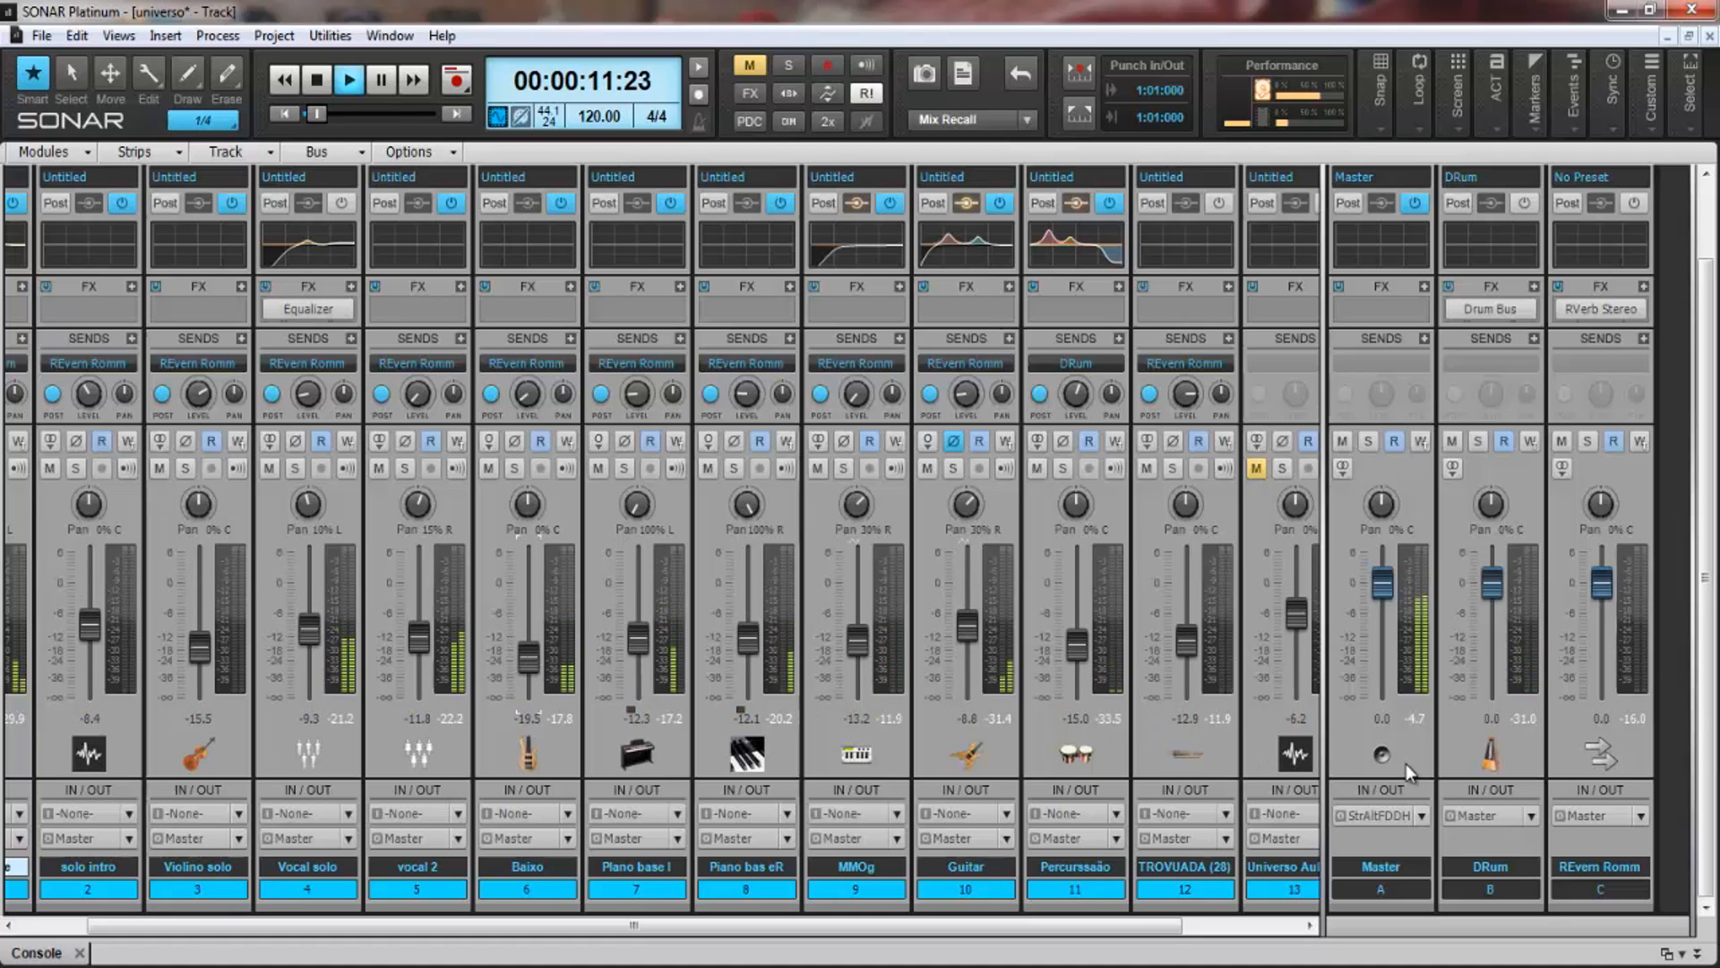
pyautogui.click(1411, 719)
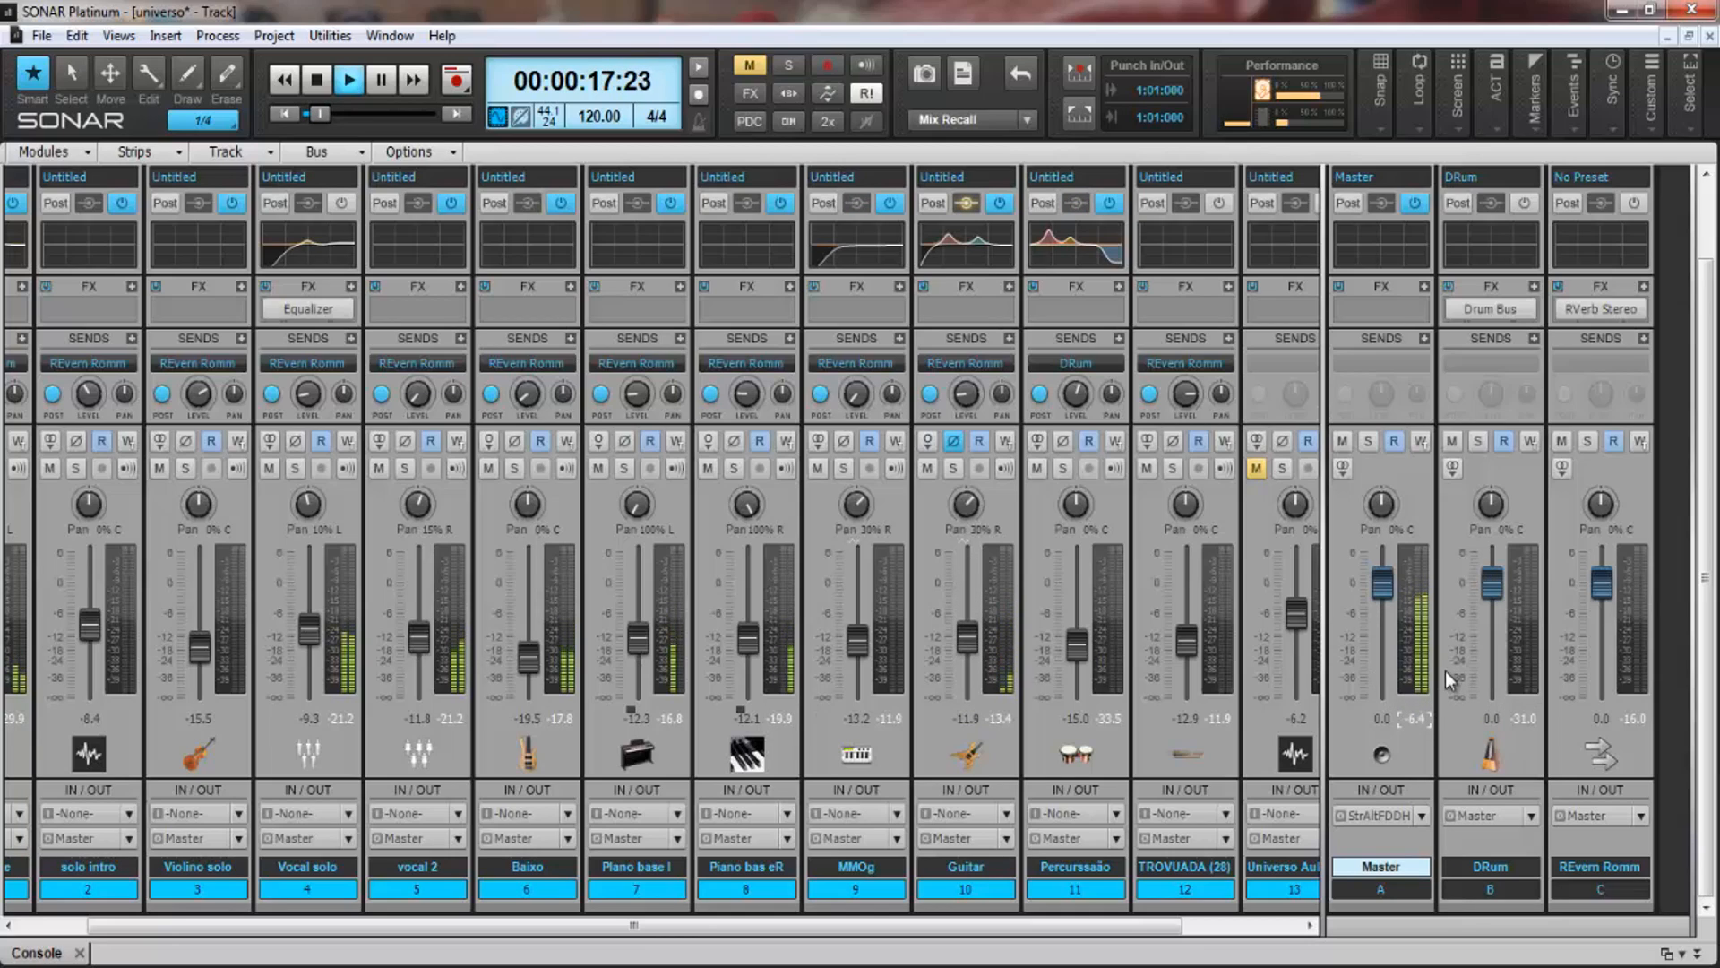
pyautogui.press('space')
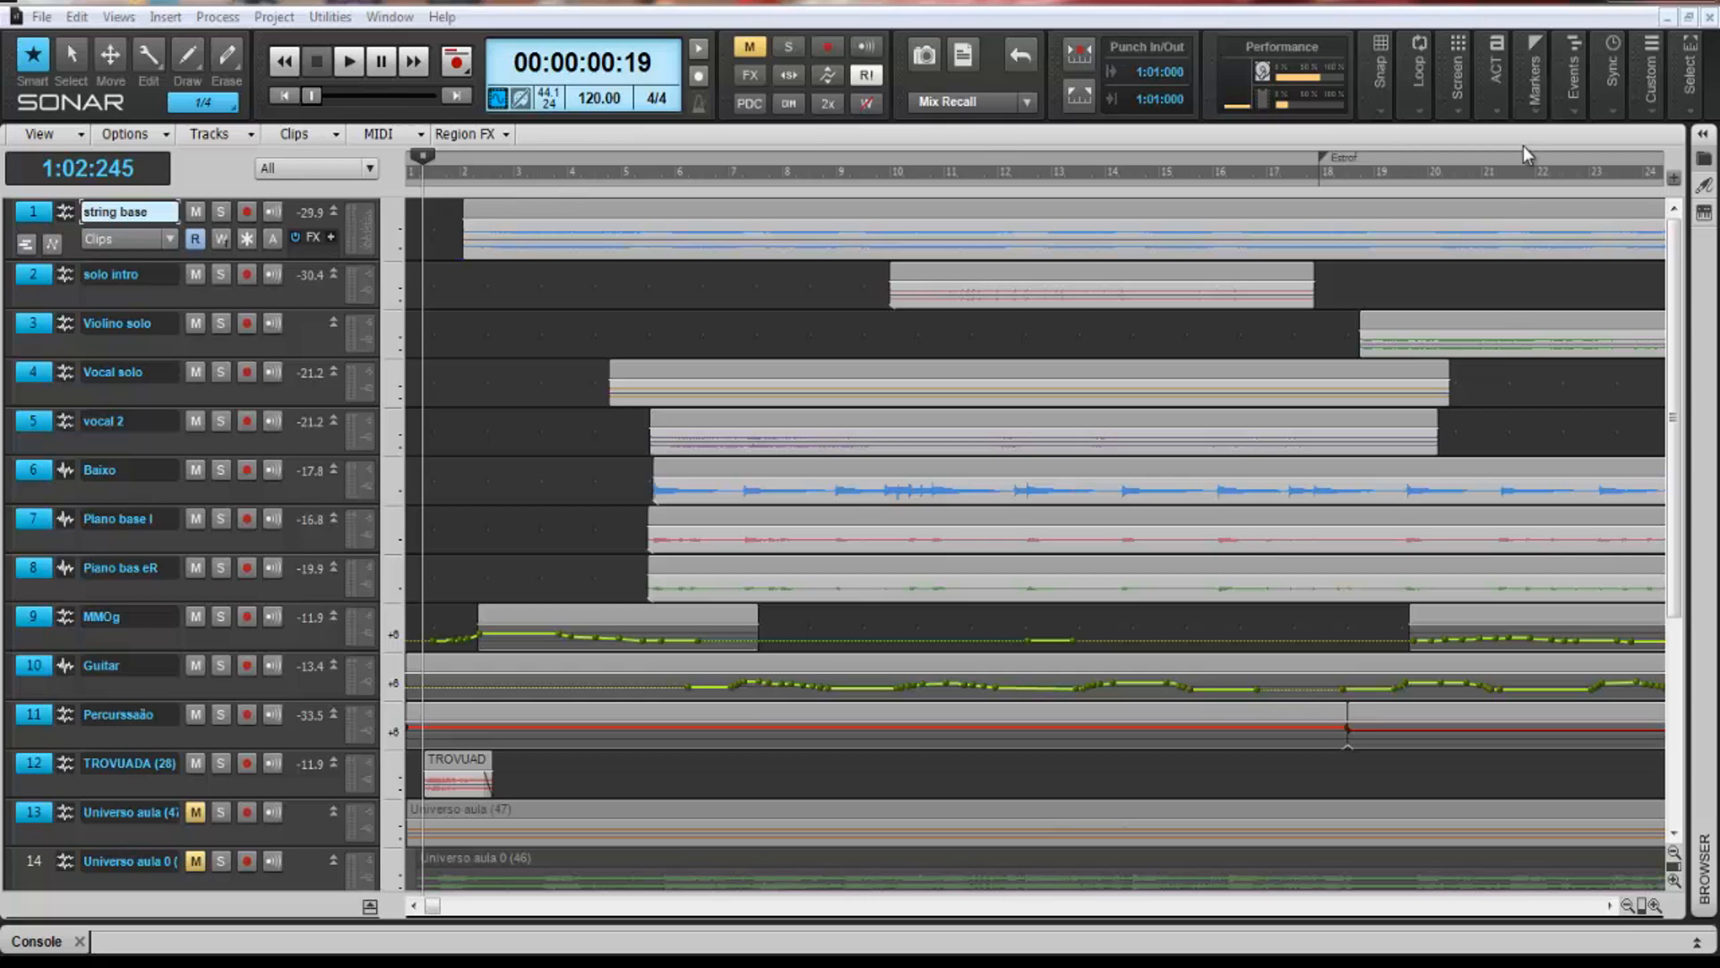
# Step: Insert one blank measure at the start of the project for the selected tracks, shifting their clips one measure later
pyautogui.moveTo(433, 905); pyautogui.dragTo(1461, 885)
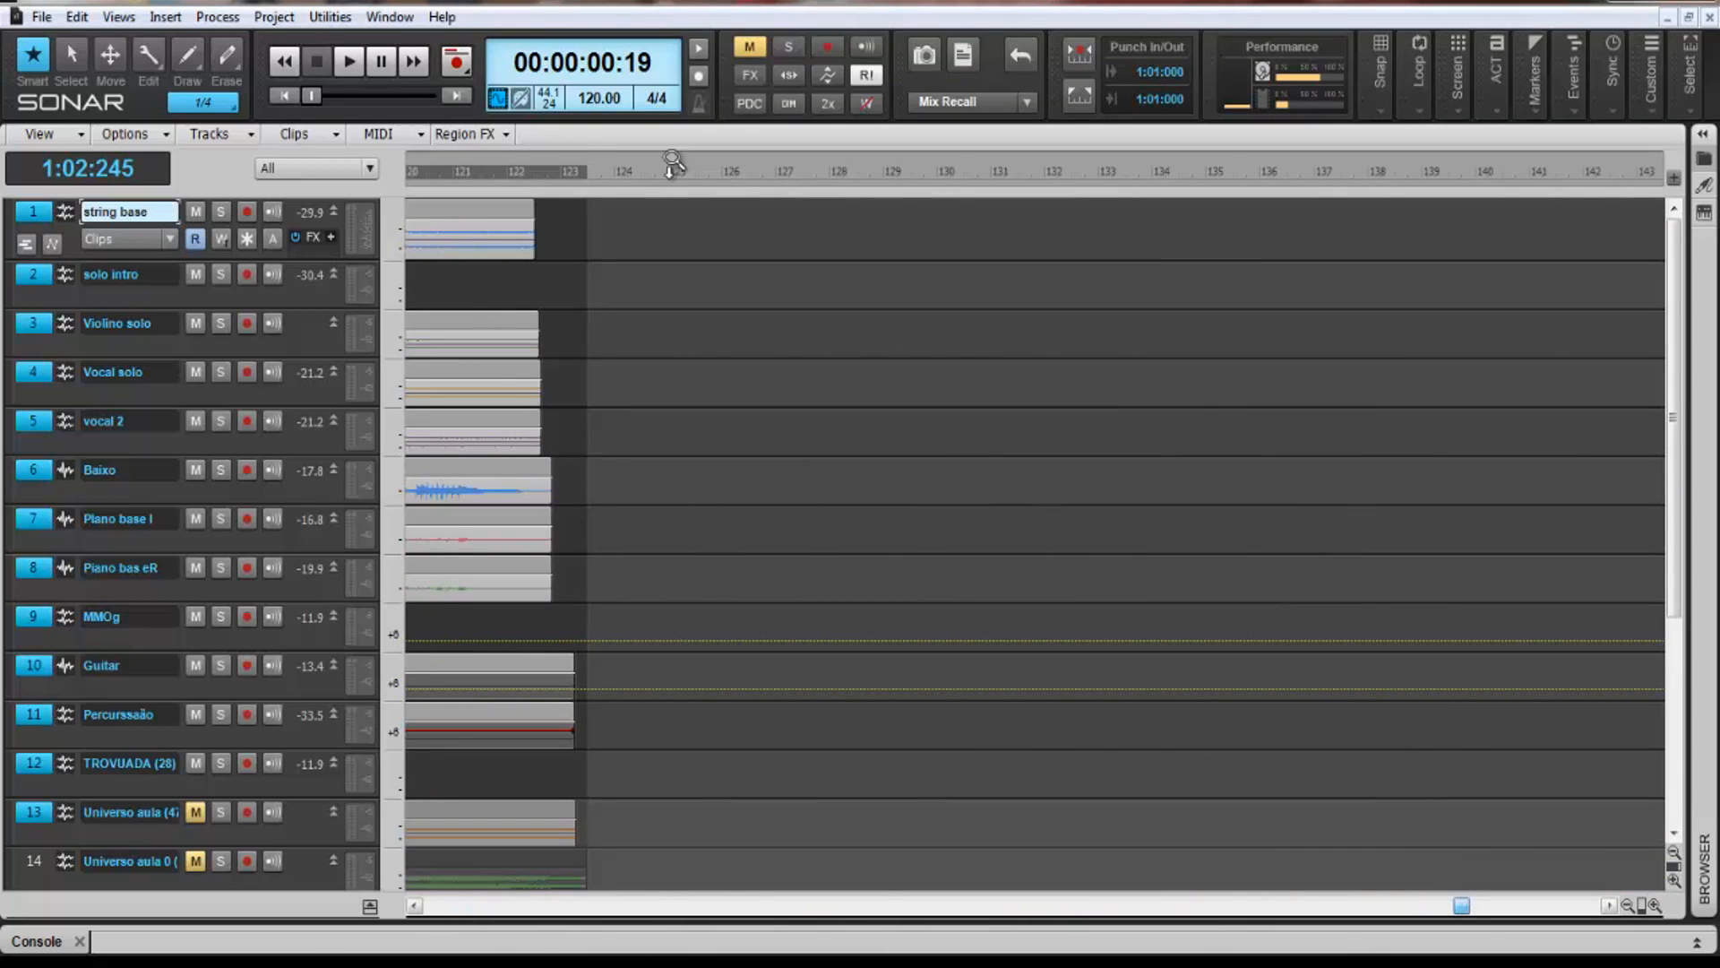
pyautogui.moveTo(1469, 907); pyautogui.dragTo(433, 905)
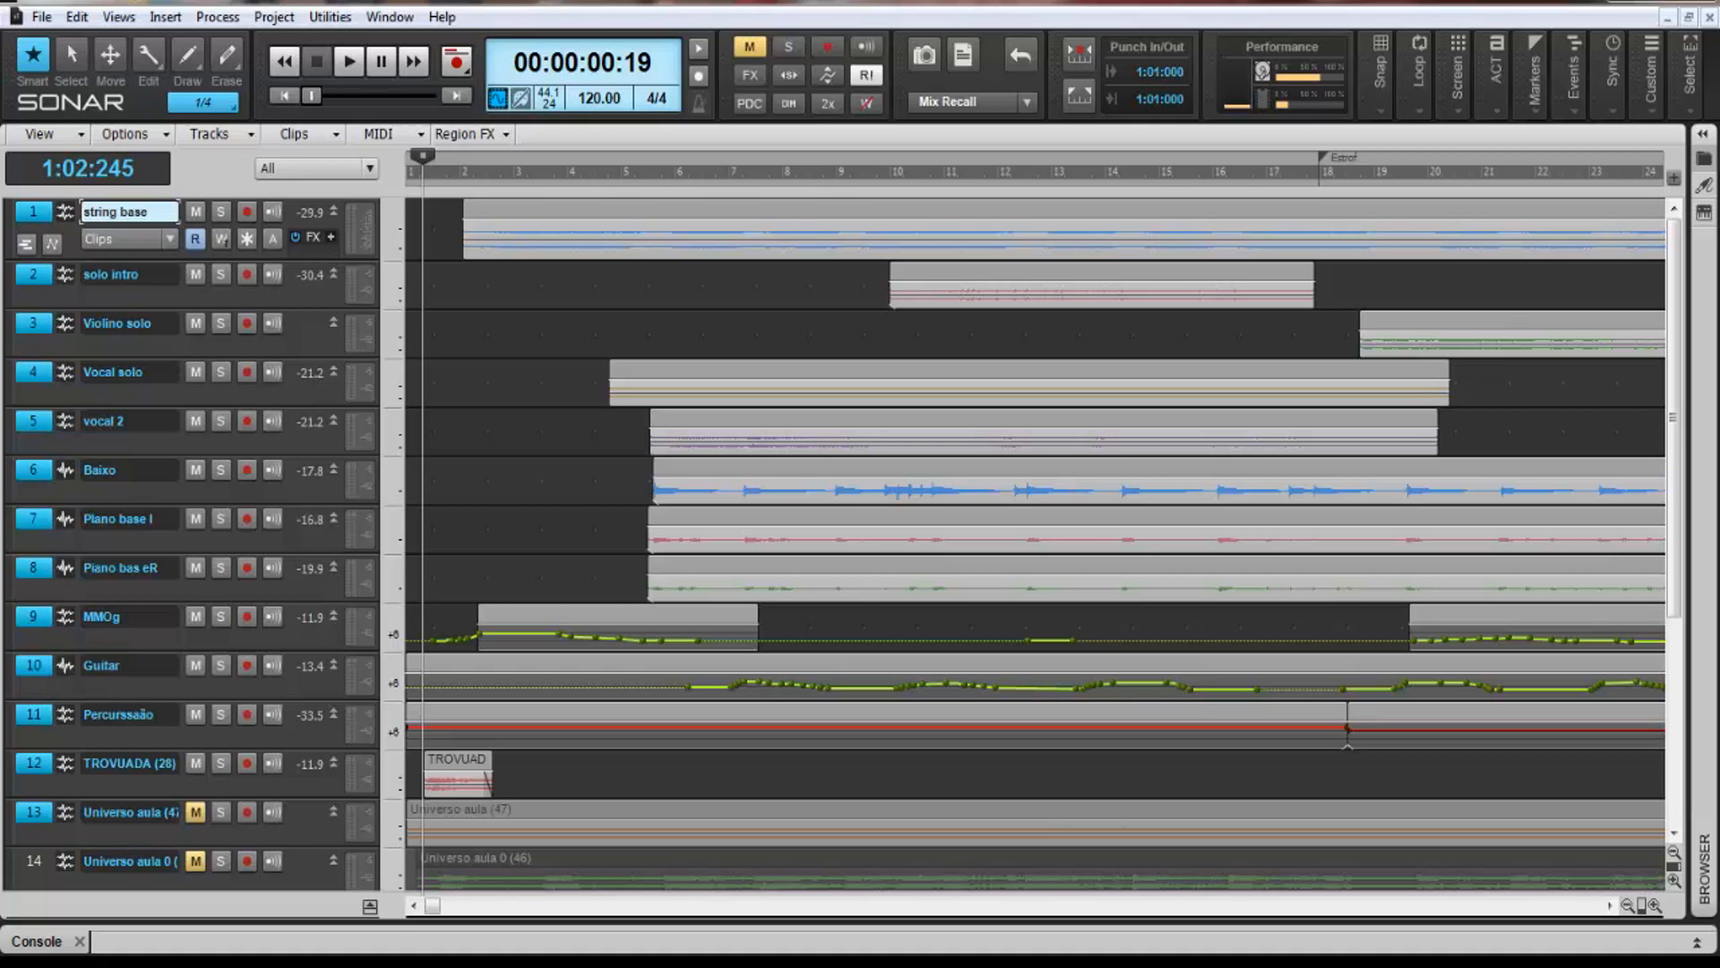
pyautogui.click(158, 13)
pyautogui.press('w')
pyautogui.click(276, 24)
pyautogui.click(327, 167)
pyautogui.click(941, 385)
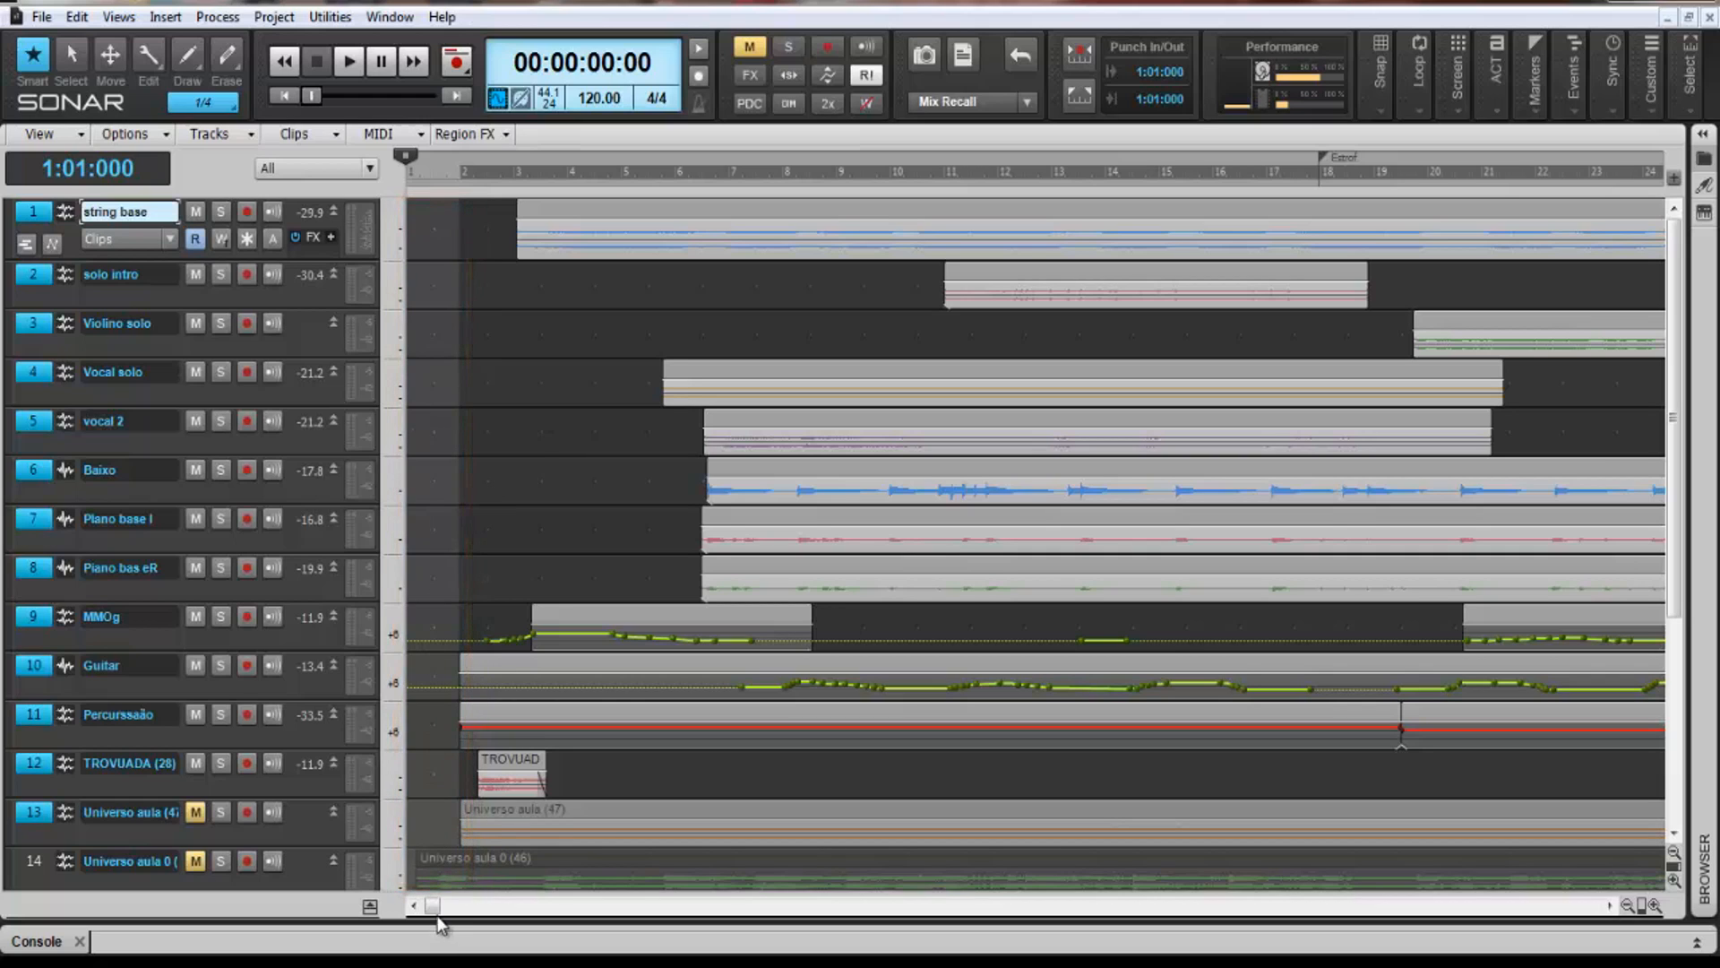
# Step: Magnify the waveform amplitude scale of the Universo aula tracks 14 and 13 to compare their levels
pyautogui.moveTo(433, 908)
pyautogui.mouseDown()
pyautogui.moveTo(1458, 880)
pyautogui.moveTo(434, 906)
pyautogui.mouseUp()
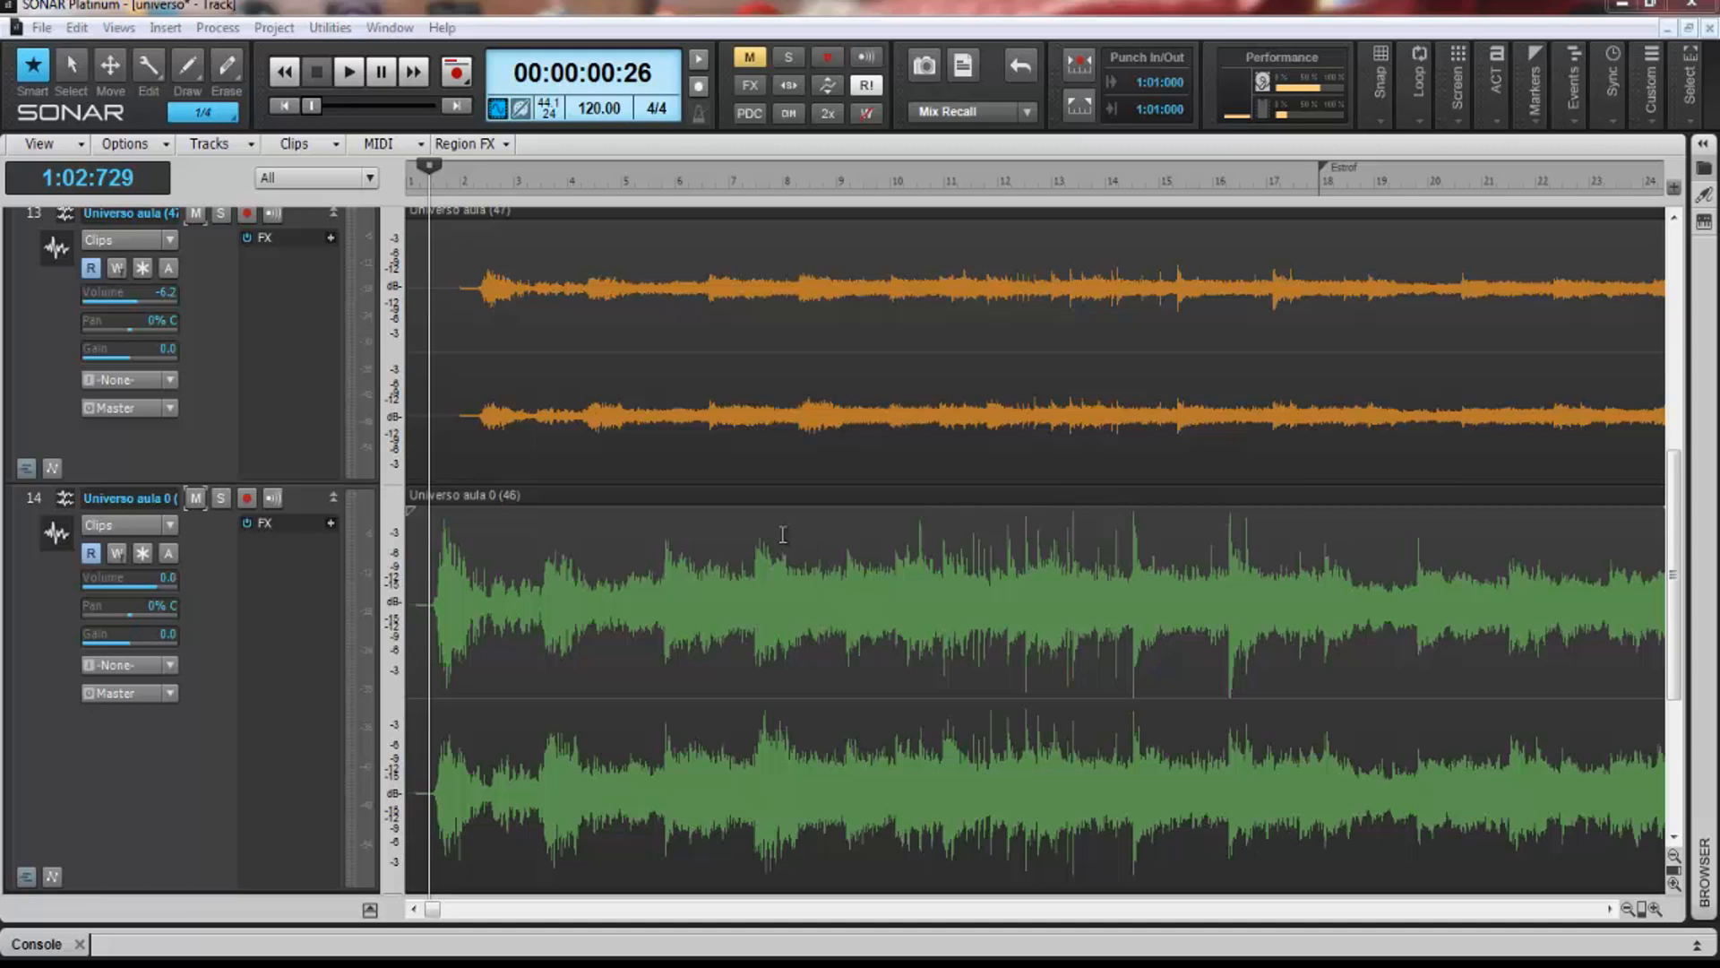
pyautogui.moveTo(395, 636); pyautogui.dragTo(395, 584)
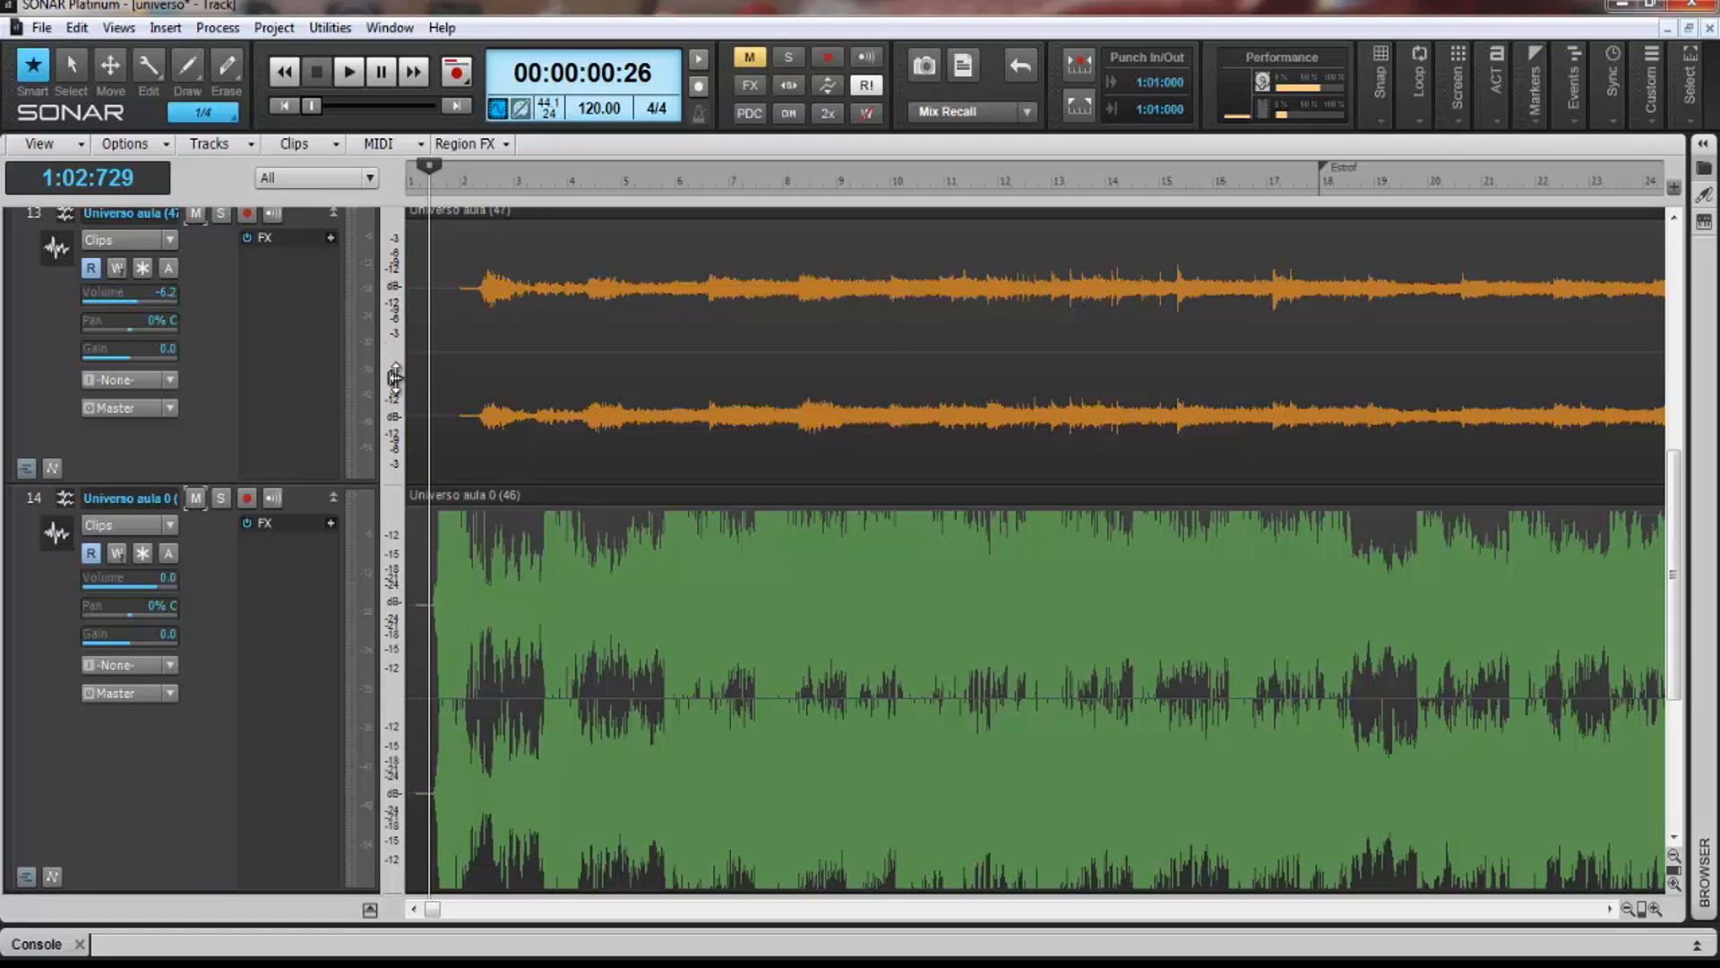
pyautogui.moveTo(395, 376); pyautogui.dragTo(392, 339)
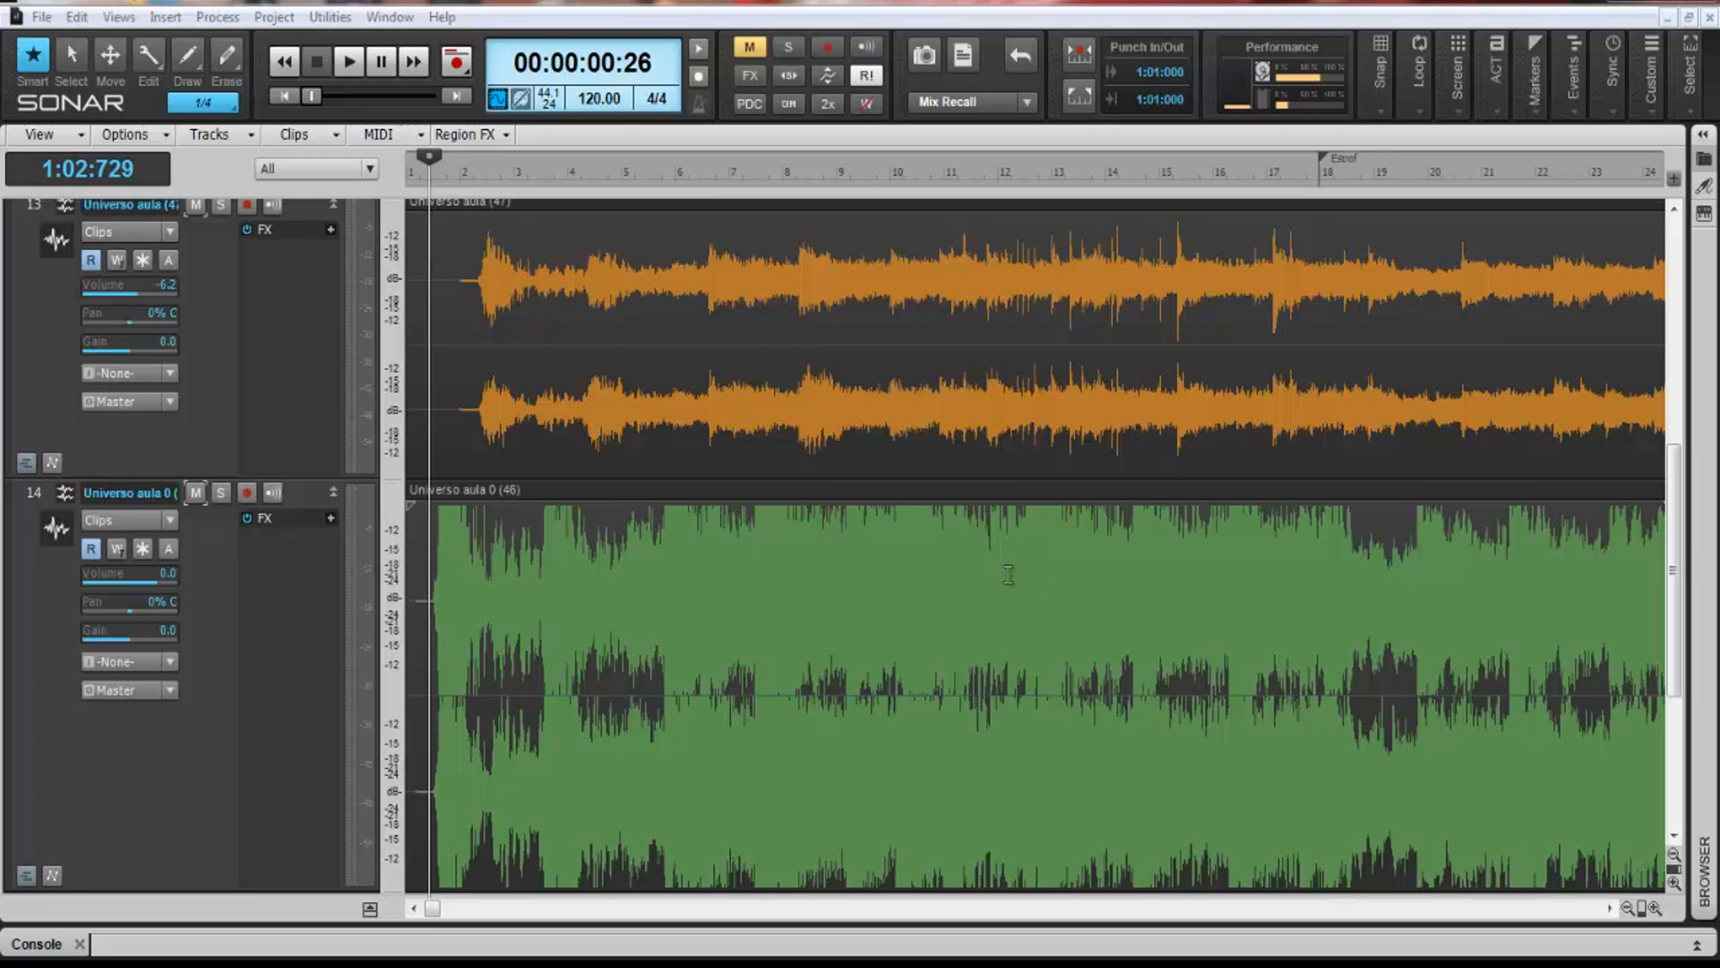
# Step: Insert the Sonitus:fx Equalizer on track 13 and place its window over the middle of the waveforms
pyautogui.rightClick(299, 353)
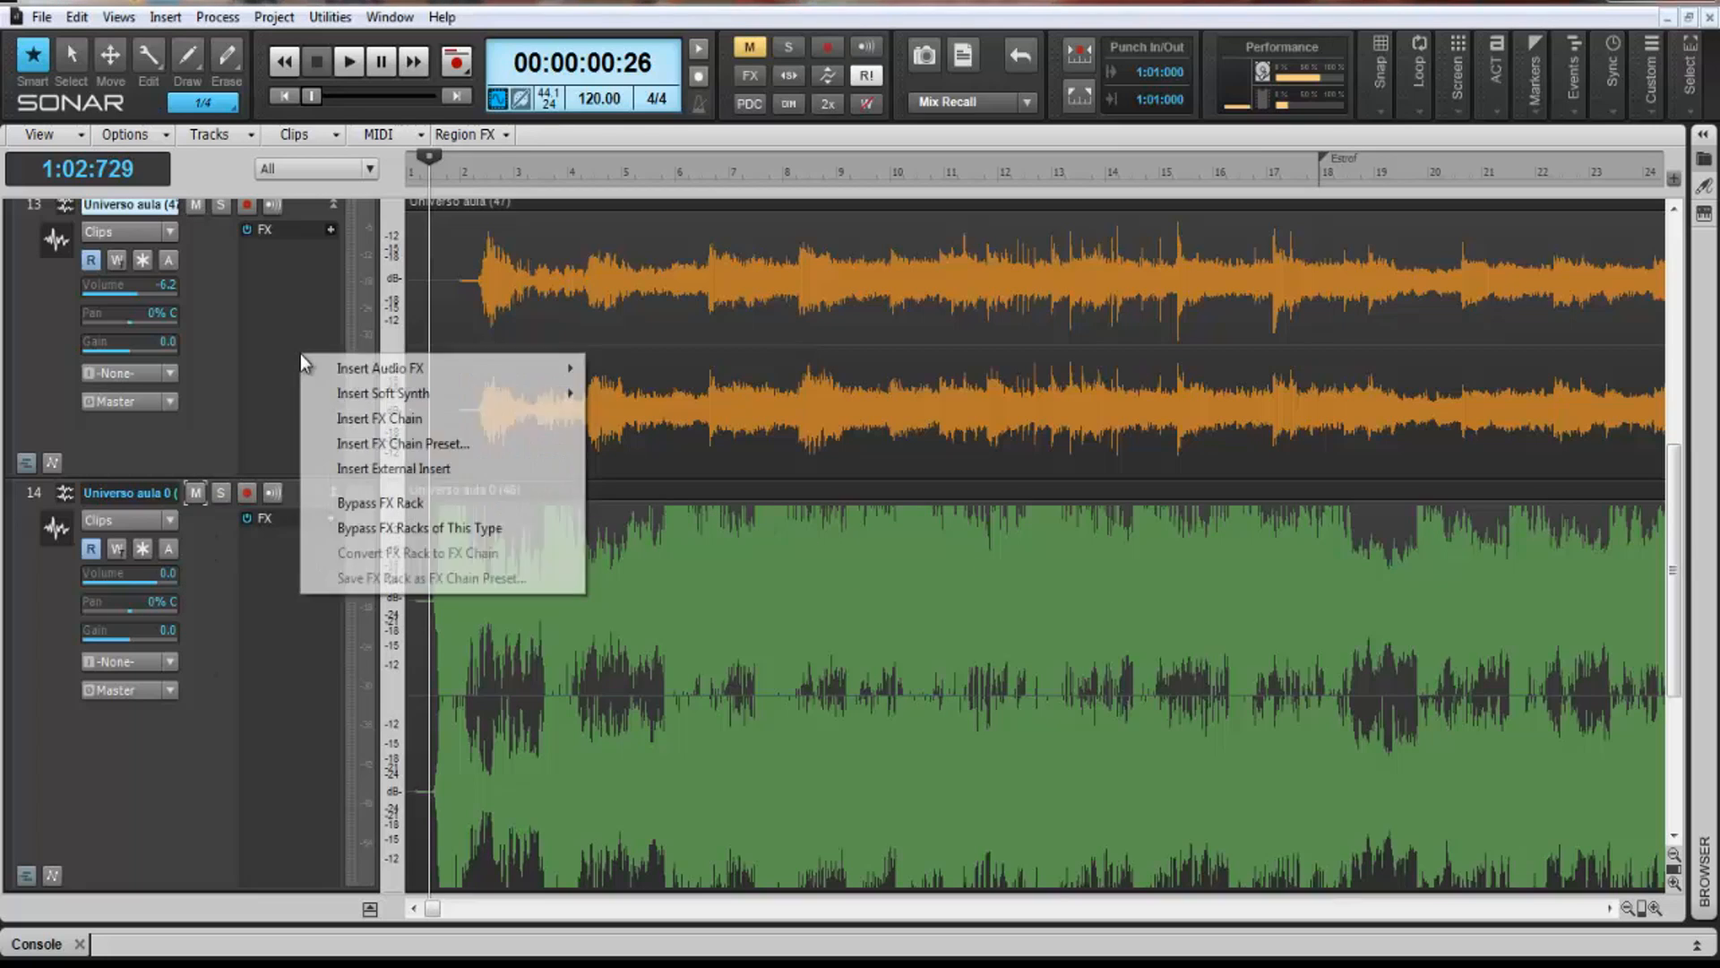
pyautogui.moveTo(376, 369)
pyautogui.moveTo(696, 482)
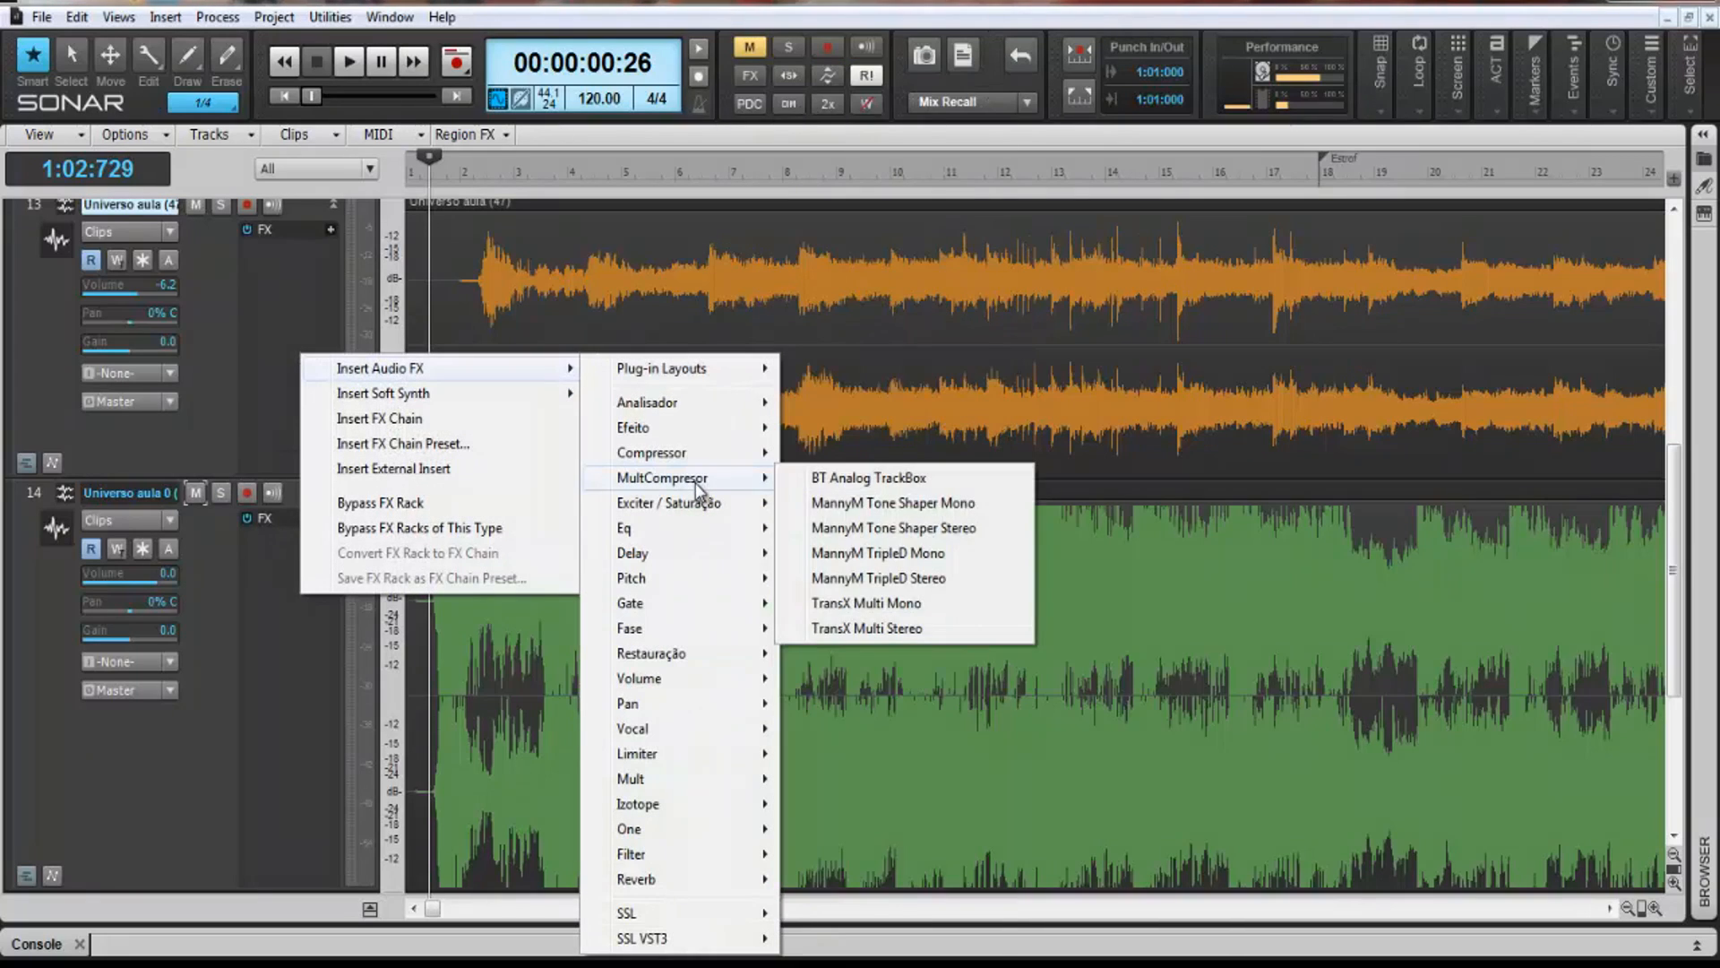
pyautogui.moveTo(681, 528)
pyautogui.click(907, 119)
pyautogui.moveTo(221, 2); pyautogui.dragTo(1169, 163)
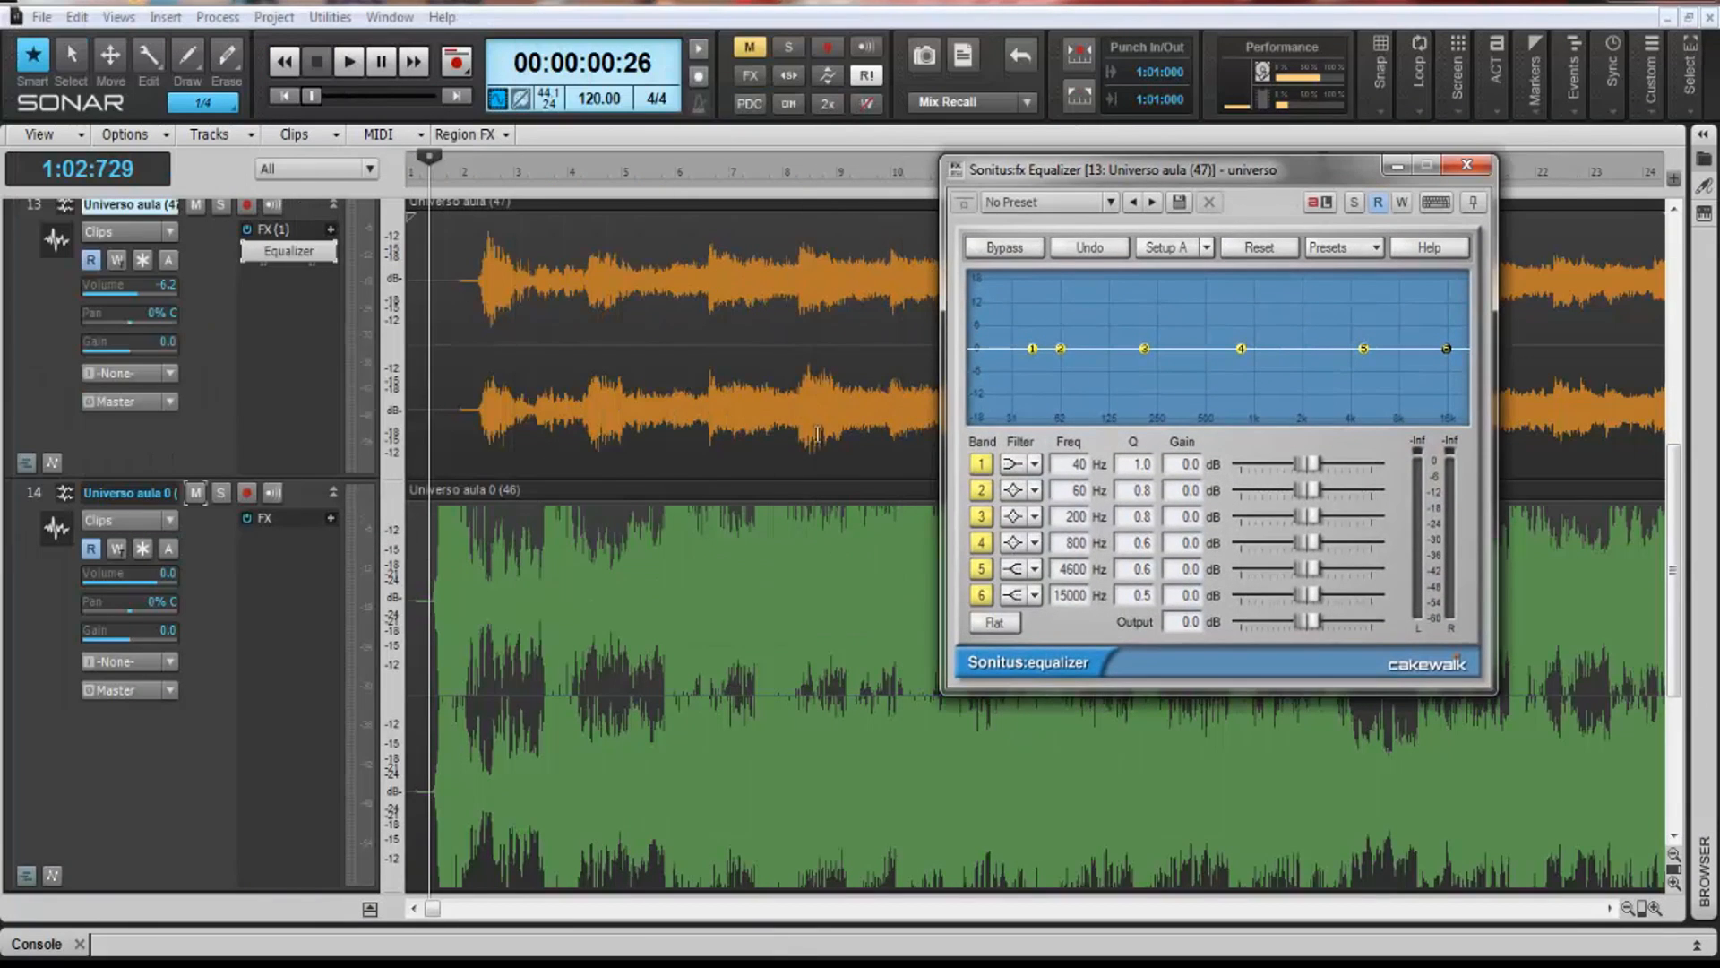
pyautogui.moveTo(1183, 172); pyautogui.dragTo(842, 318)
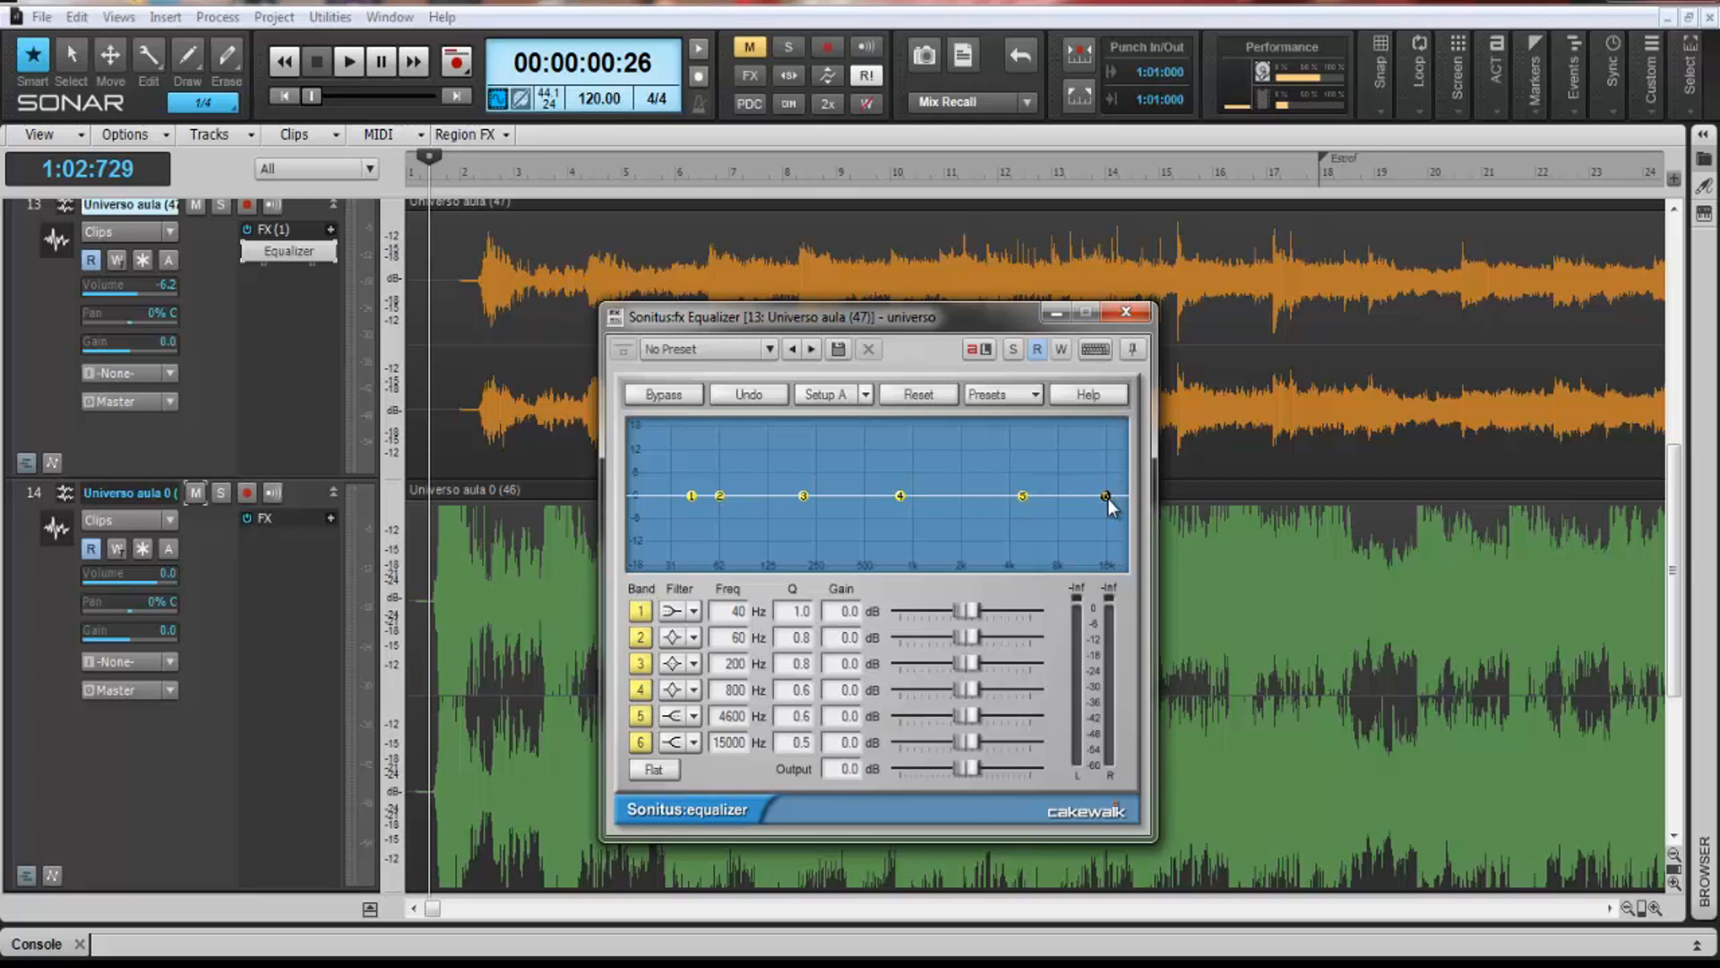
# Step: Set equalizer band 6 on track 13 to 4764 Hz with a 6.3 dB boost and close the plug-in window
pyautogui.moveTo(1105, 496); pyautogui.dragTo(1030, 484)
pyautogui.moveTo(917, 462); pyautogui.dragTo(897, 436)
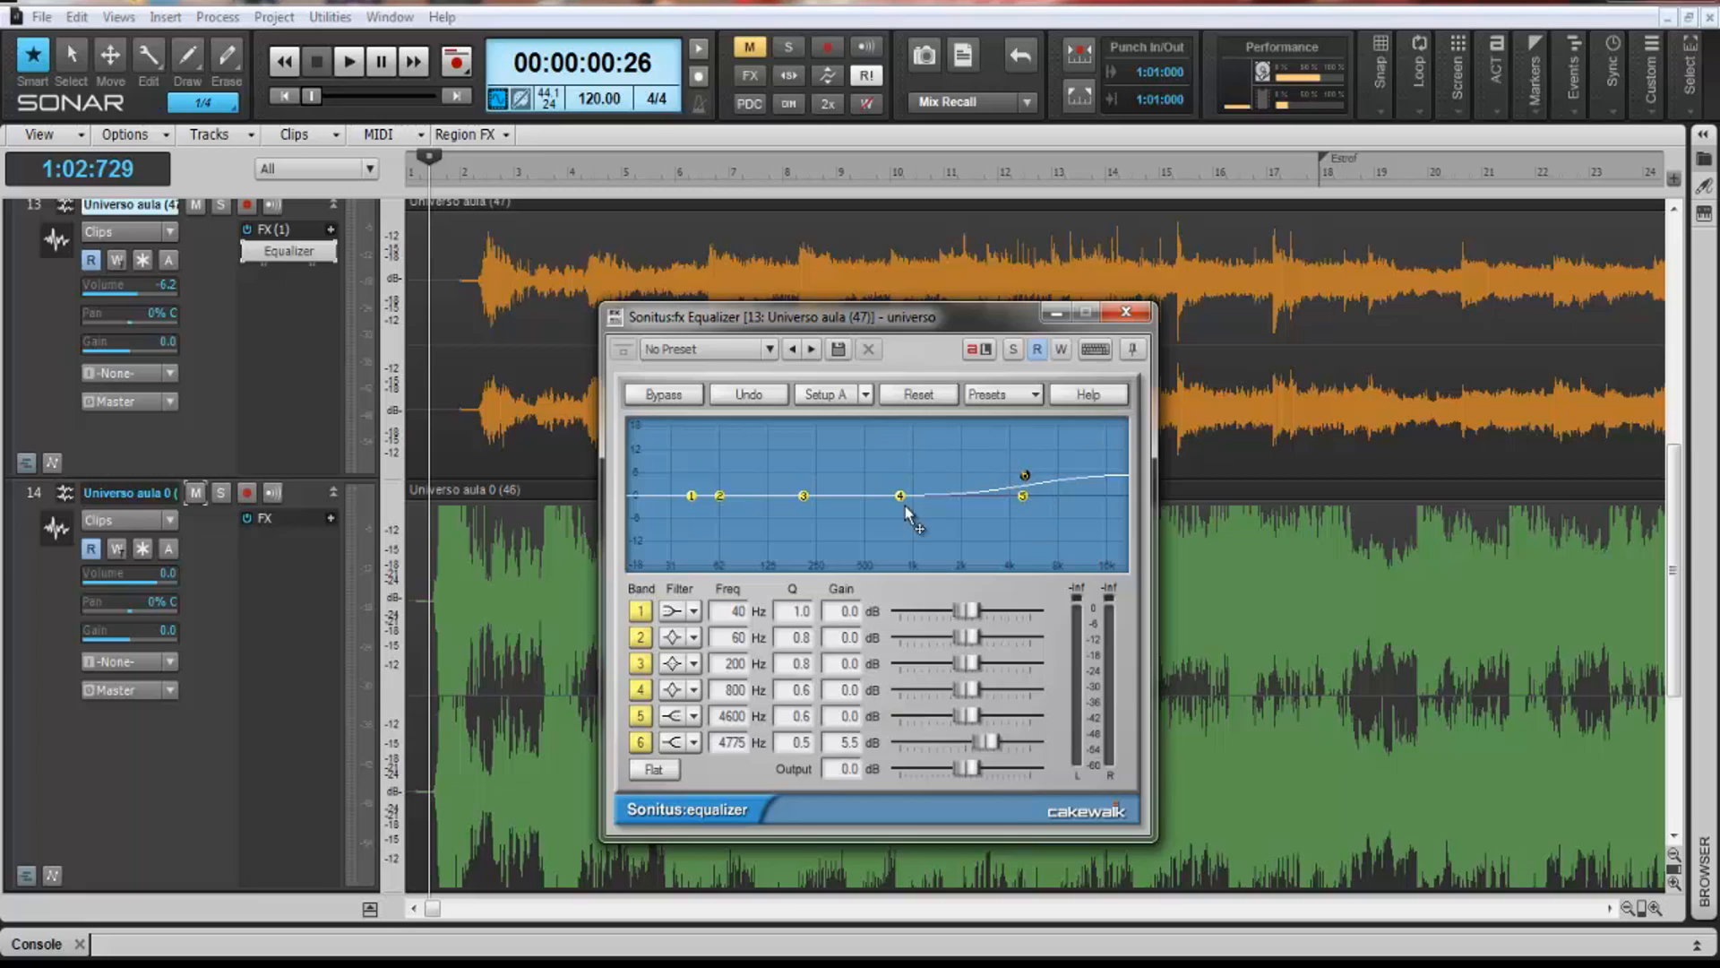
pyautogui.moveTo(1025, 475); pyautogui.dragTo(1024, 471)
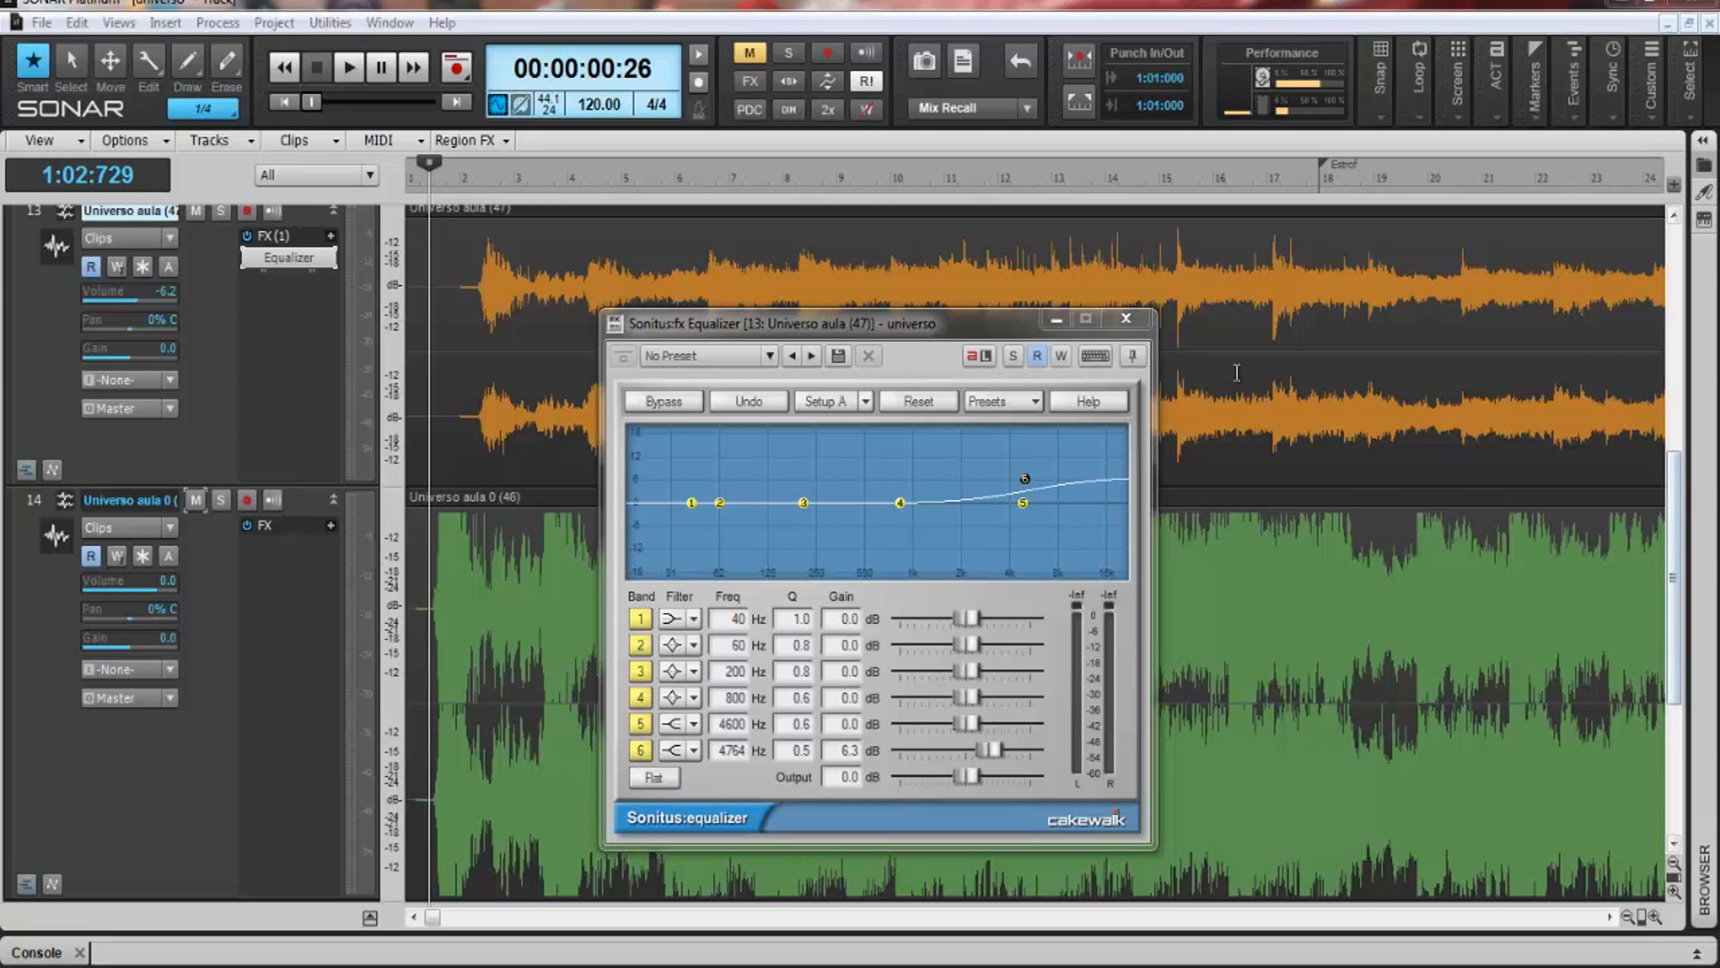
pyautogui.click(1126, 319)
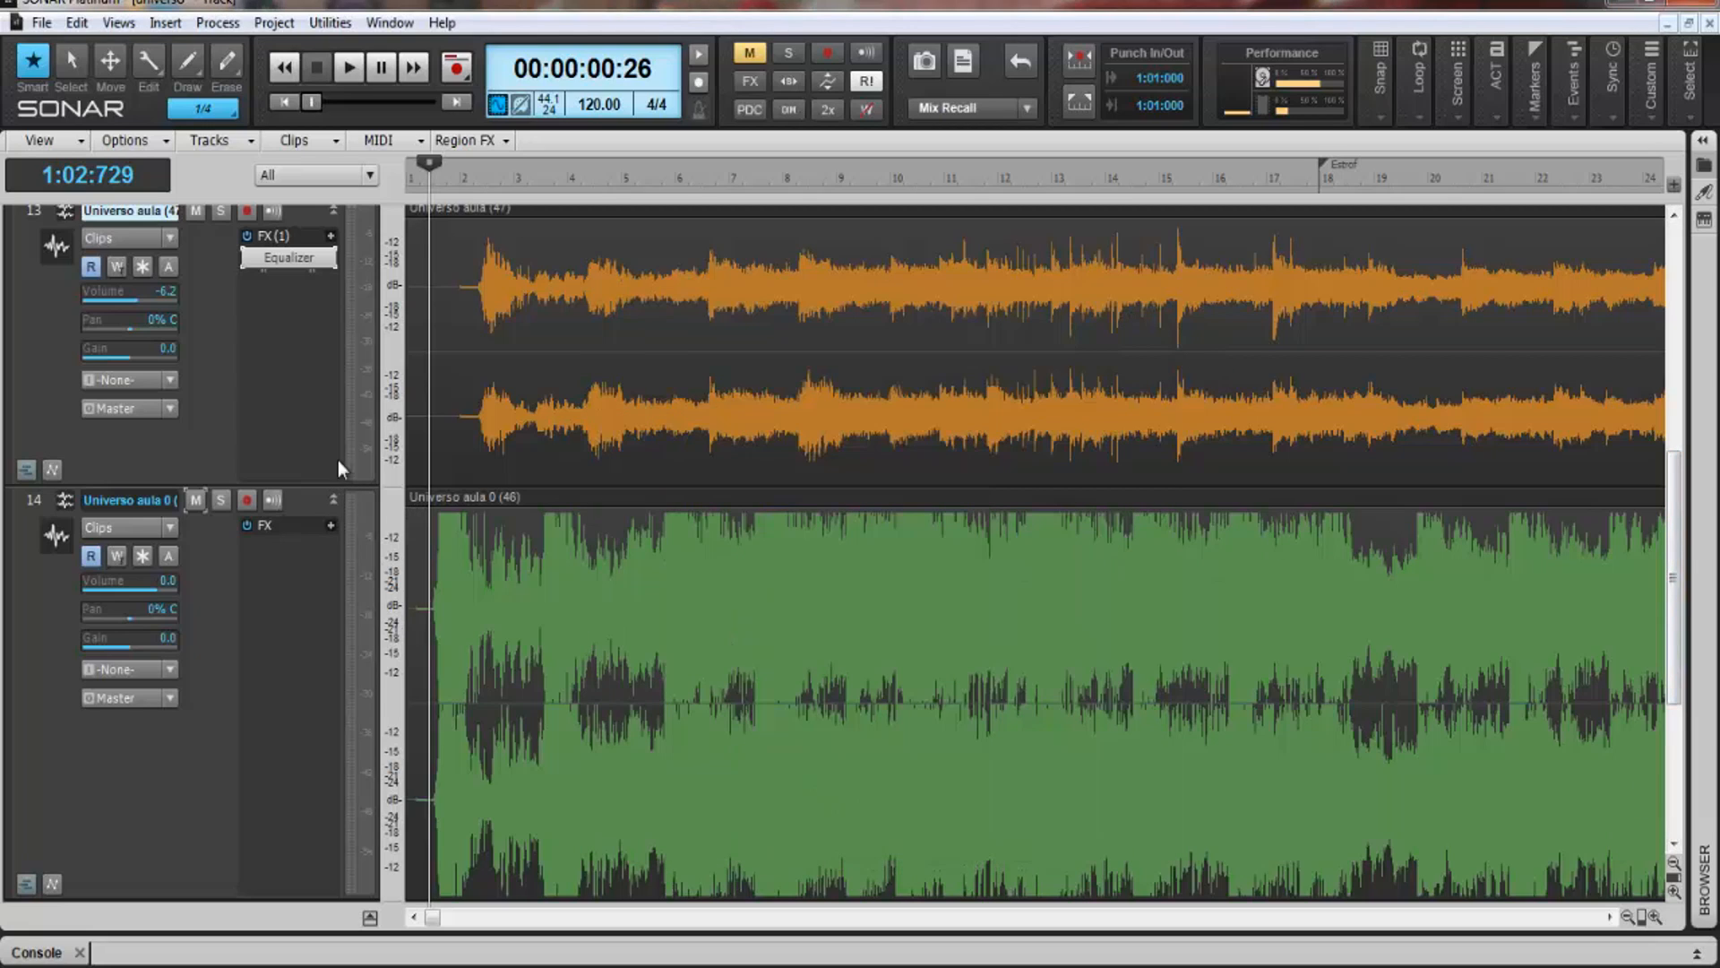
pyautogui.doubleClick(213, 321)
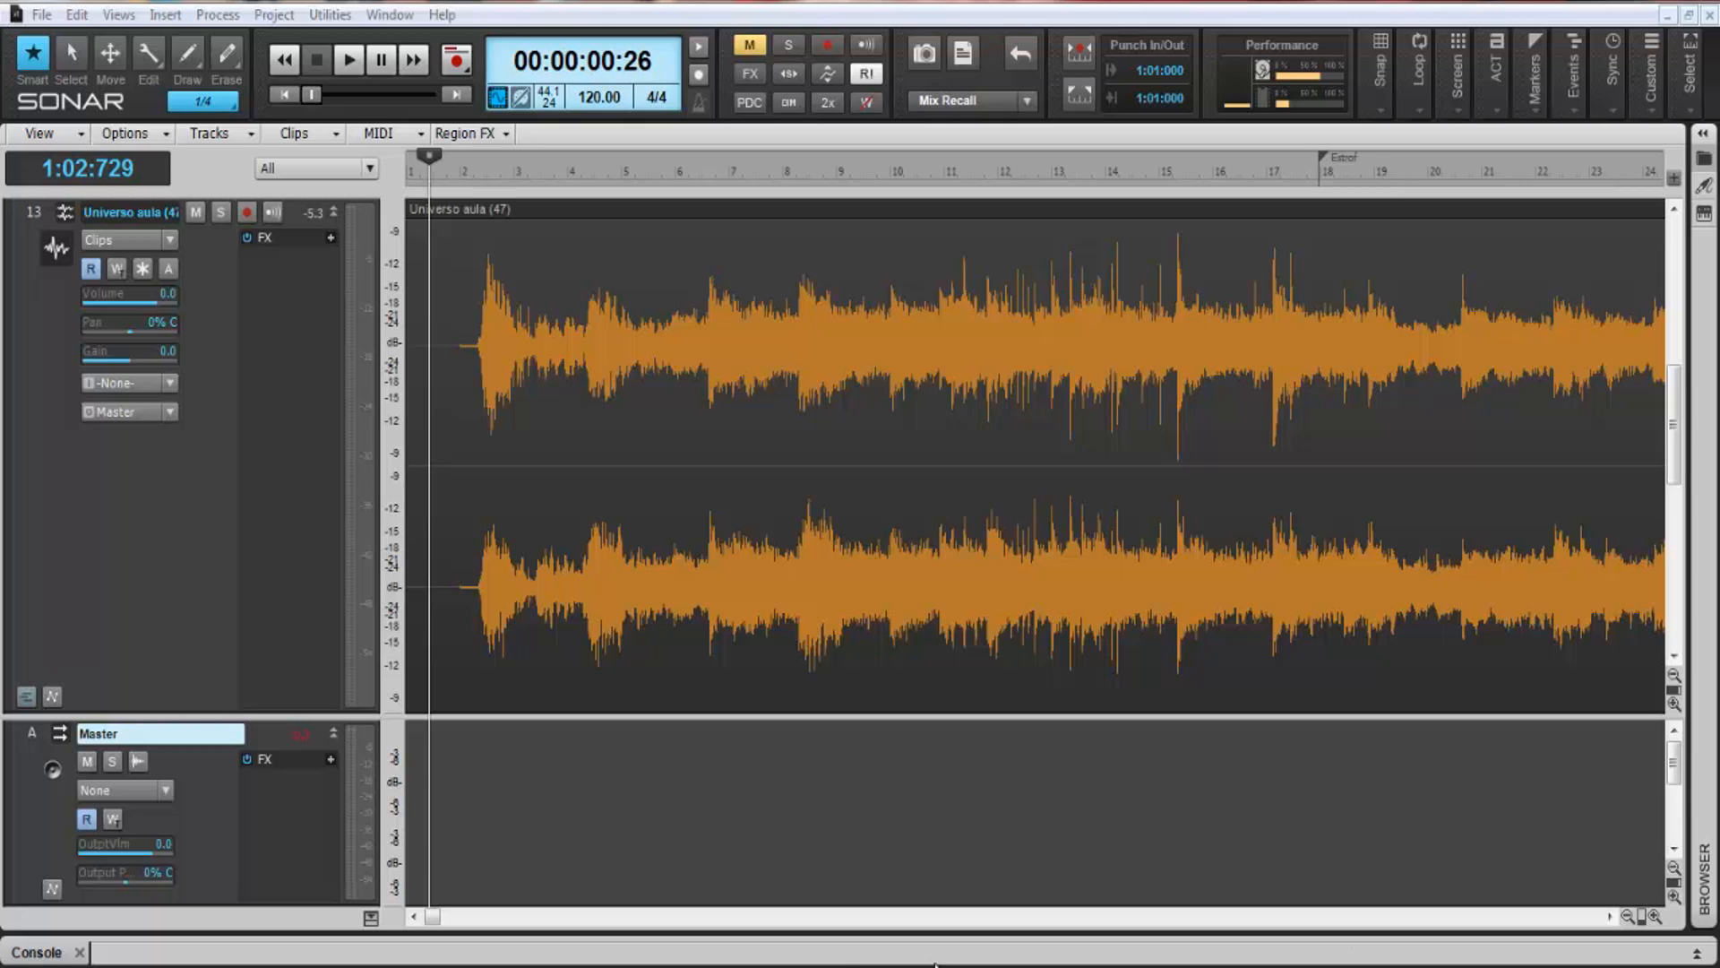
# Step: Insert the PAZ-Analyzer Stereo on the Master bus and play the project to examine its spectrum and stereo image
pyautogui.doubleClick(282, 815)
pyautogui.rightClick(282, 815)
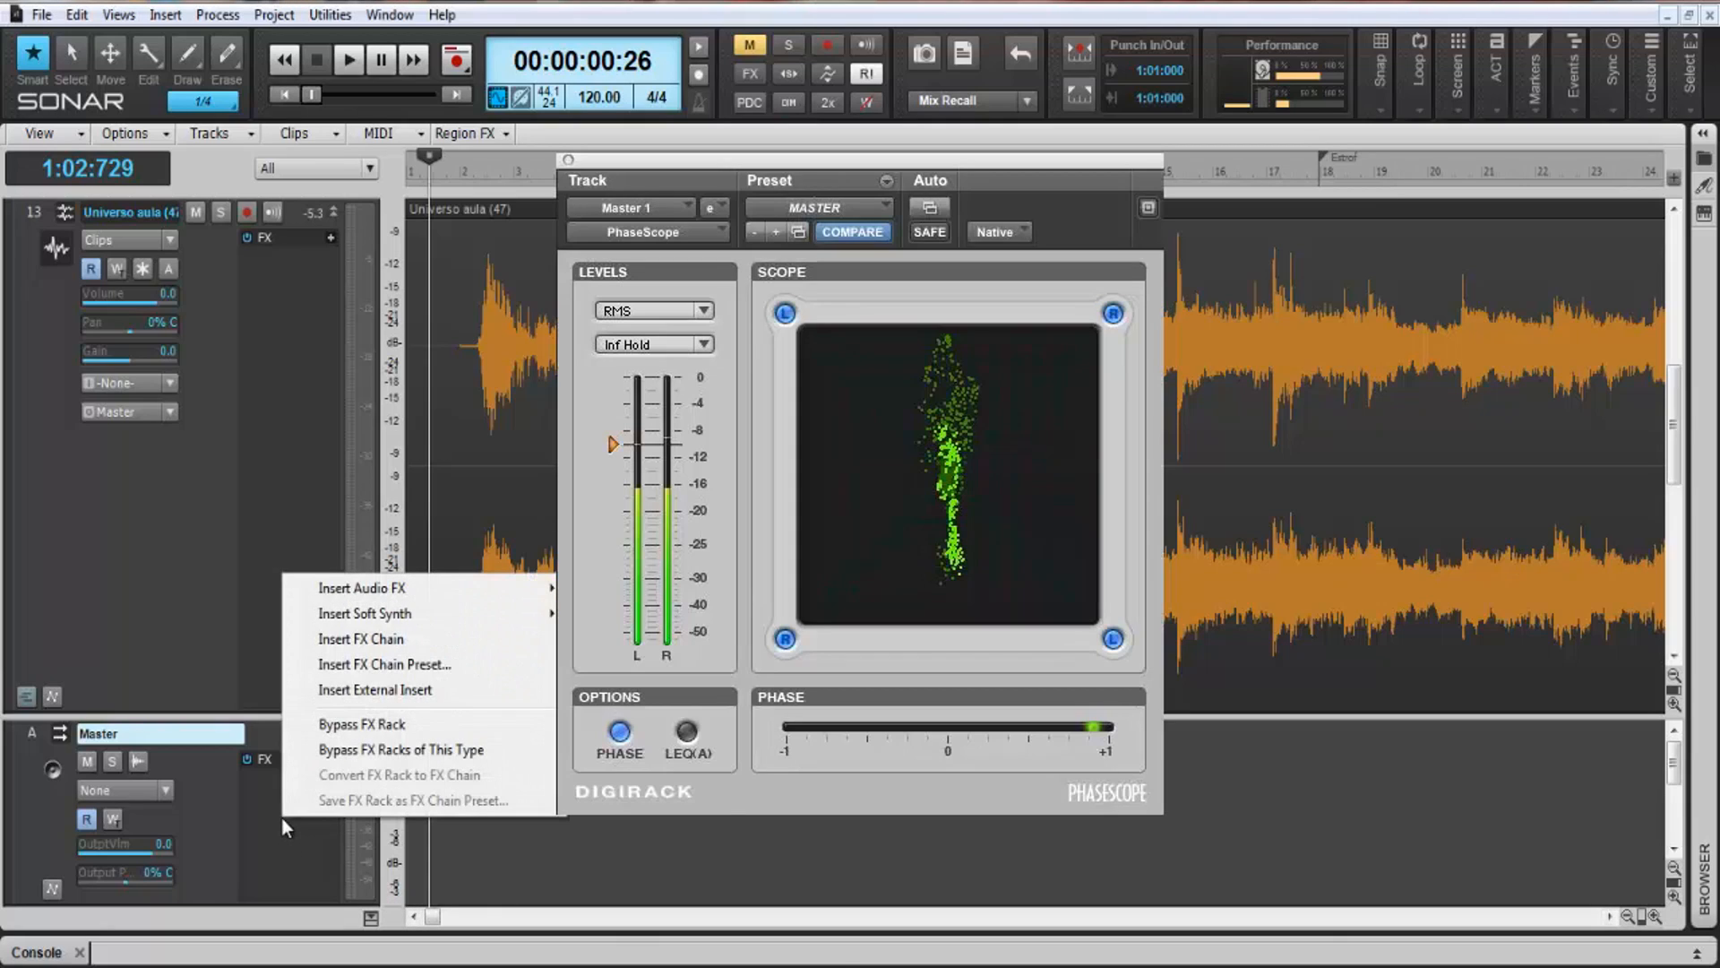
pyautogui.moveTo(394, 588)
pyautogui.moveTo(654, 310)
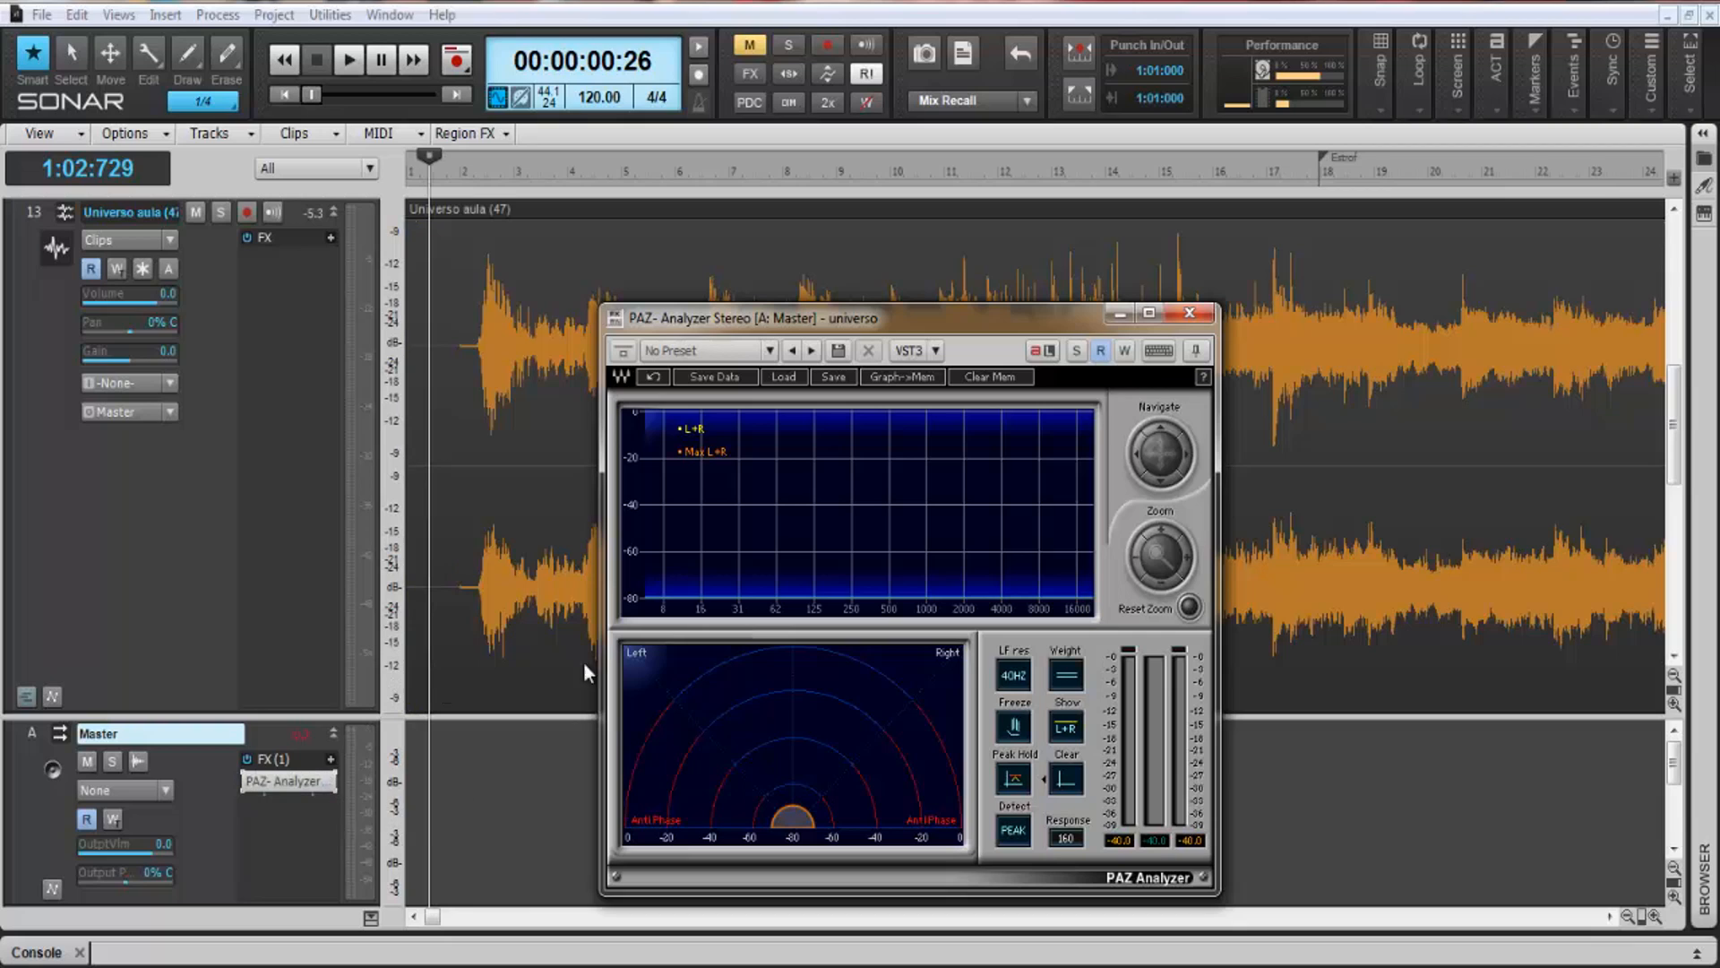
pyautogui.press('space')
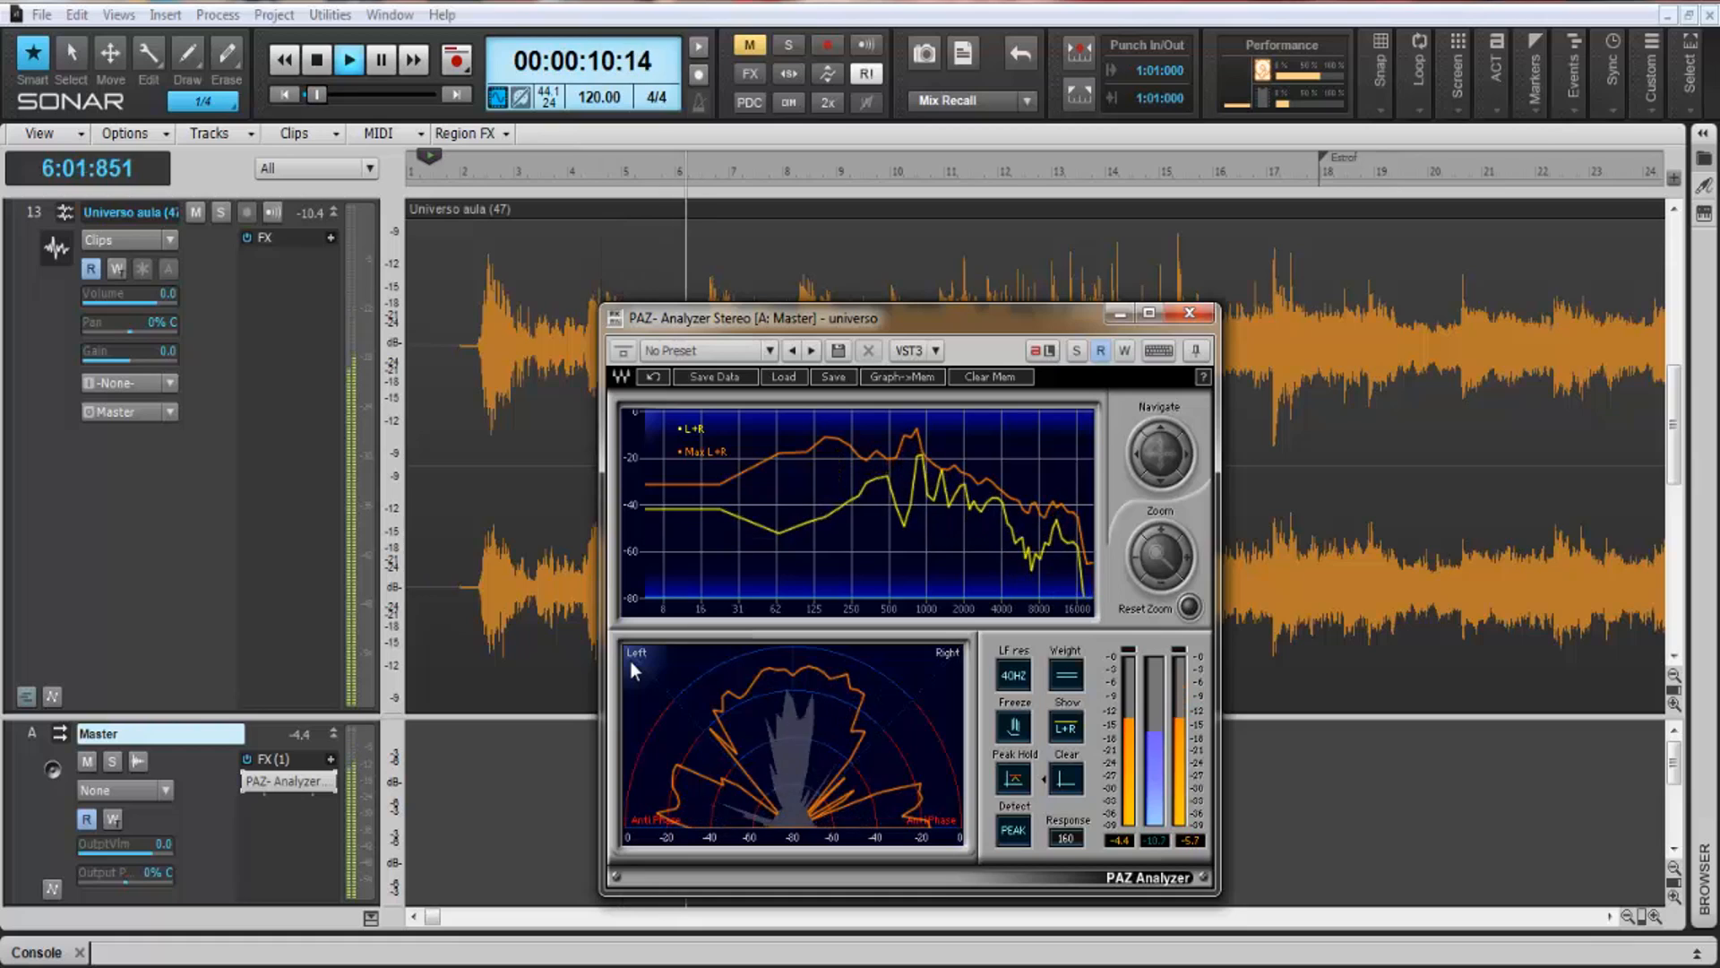
pyautogui.press('space')
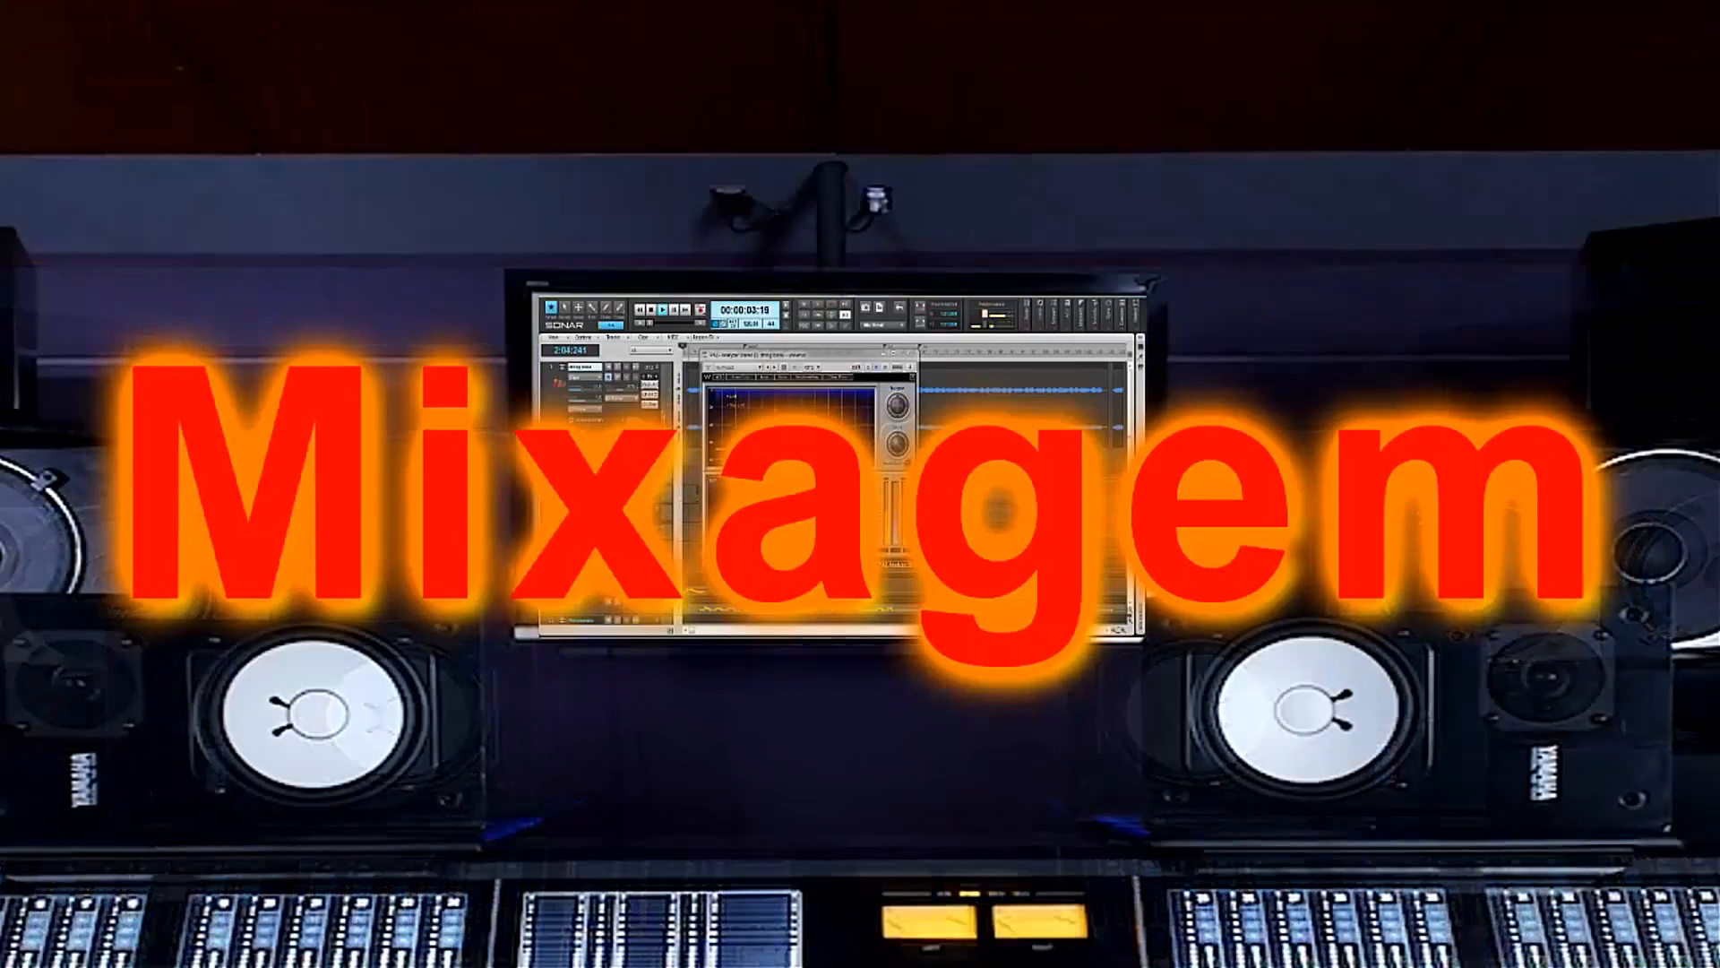
# Step: Open the LP-64 equalizer on the string base track and shape its curve with a low boost, a midrange cut and a high boost
pyautogui.moveTo(887, 359); pyautogui.dragTo(945, 381)
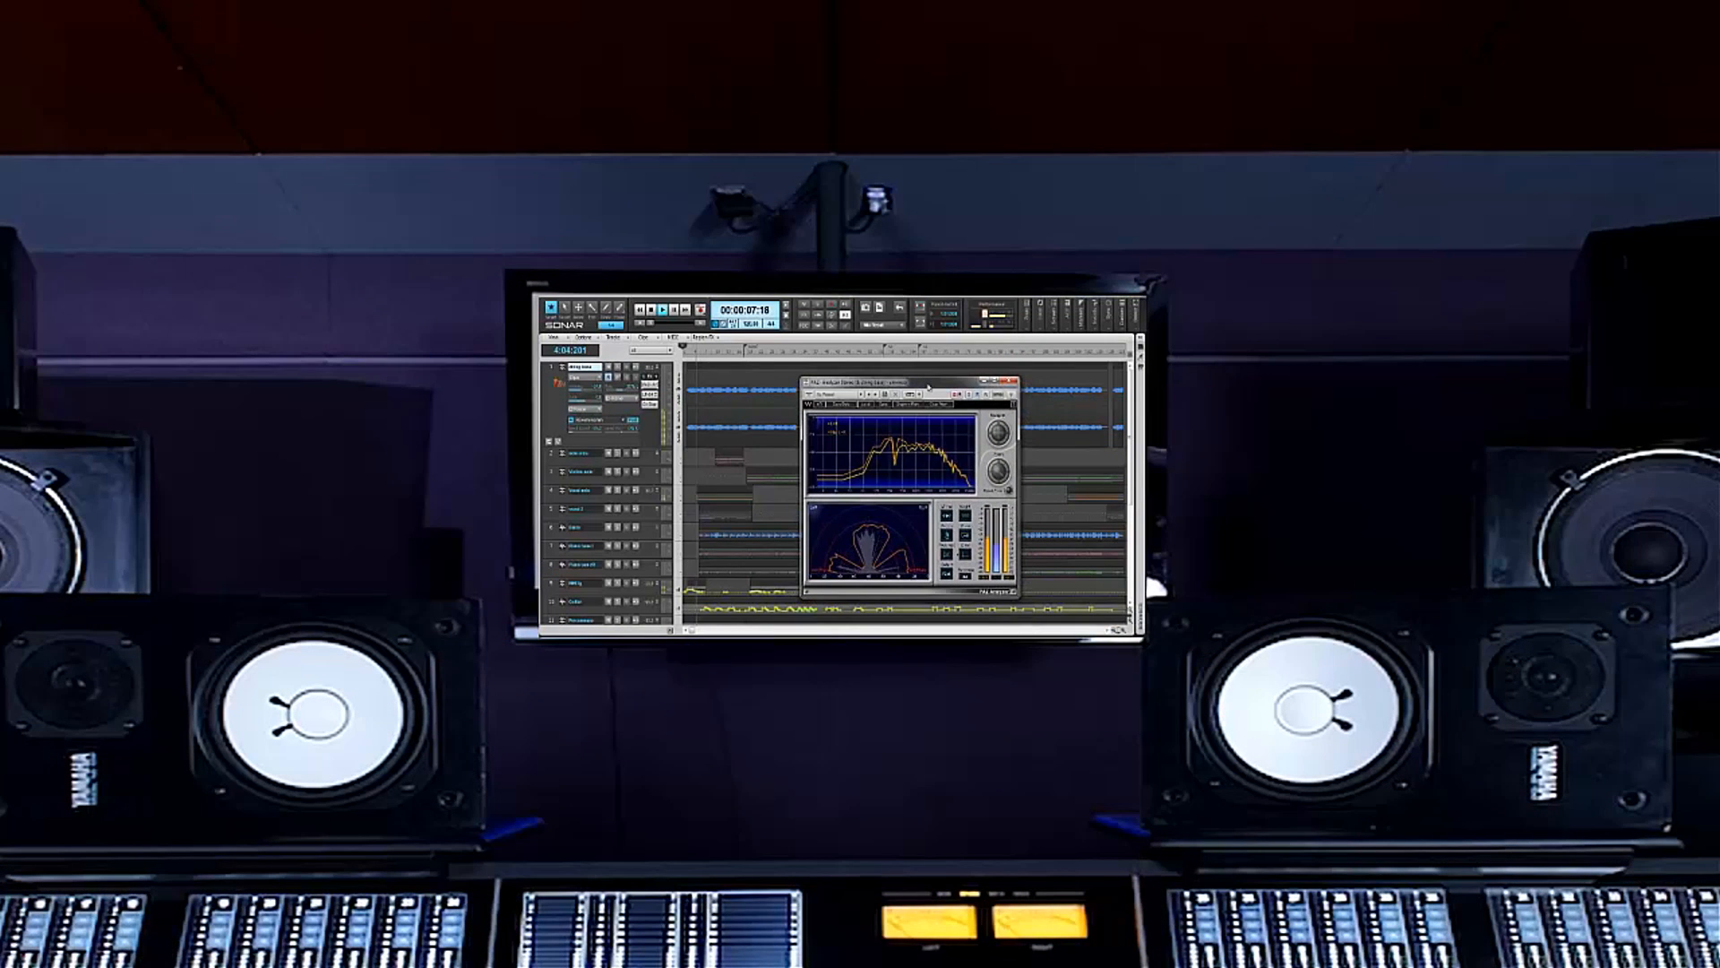
pyautogui.doubleClick(651, 394)
pyautogui.moveTo(884, 383); pyautogui.dragTo(791, 365)
pyautogui.moveTo(816, 437)
pyautogui.mouseDown()
pyautogui.moveTo(821, 405)
pyautogui.moveTo(811, 427)
pyautogui.mouseUp()
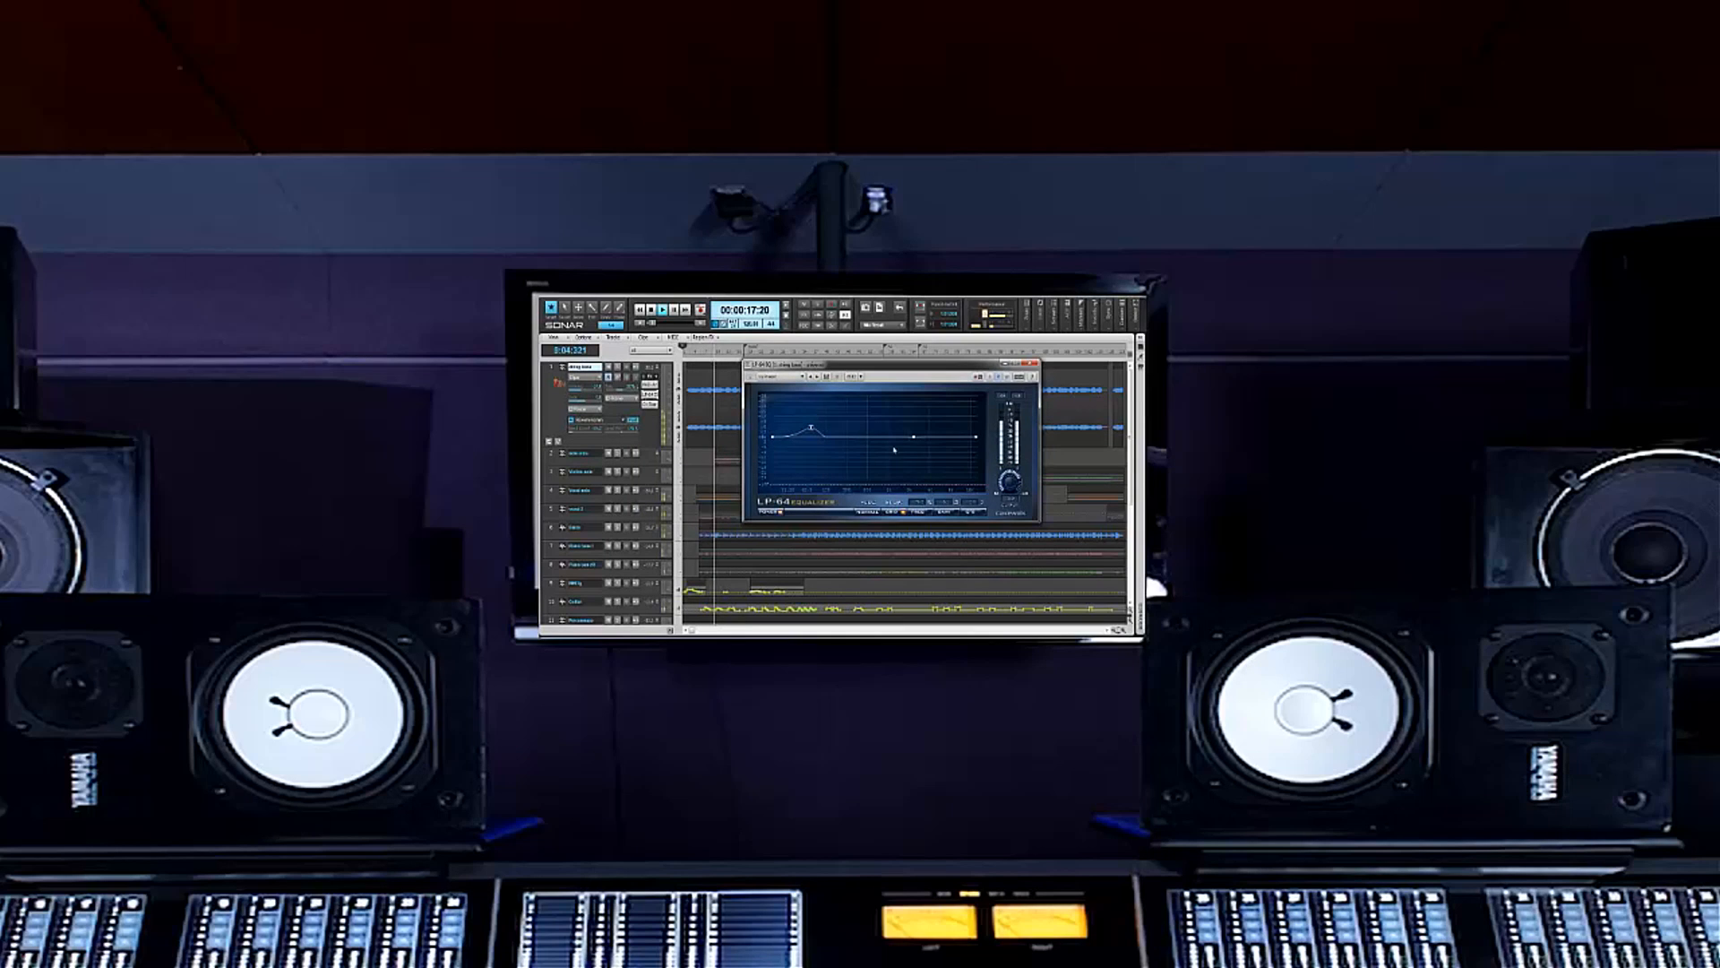
pyautogui.moveTo(913, 439)
pyautogui.mouseDown()
pyautogui.moveTo(883, 452)
pyautogui.moveTo(971, 432)
pyautogui.moveTo(922, 416)
pyautogui.mouseUp()
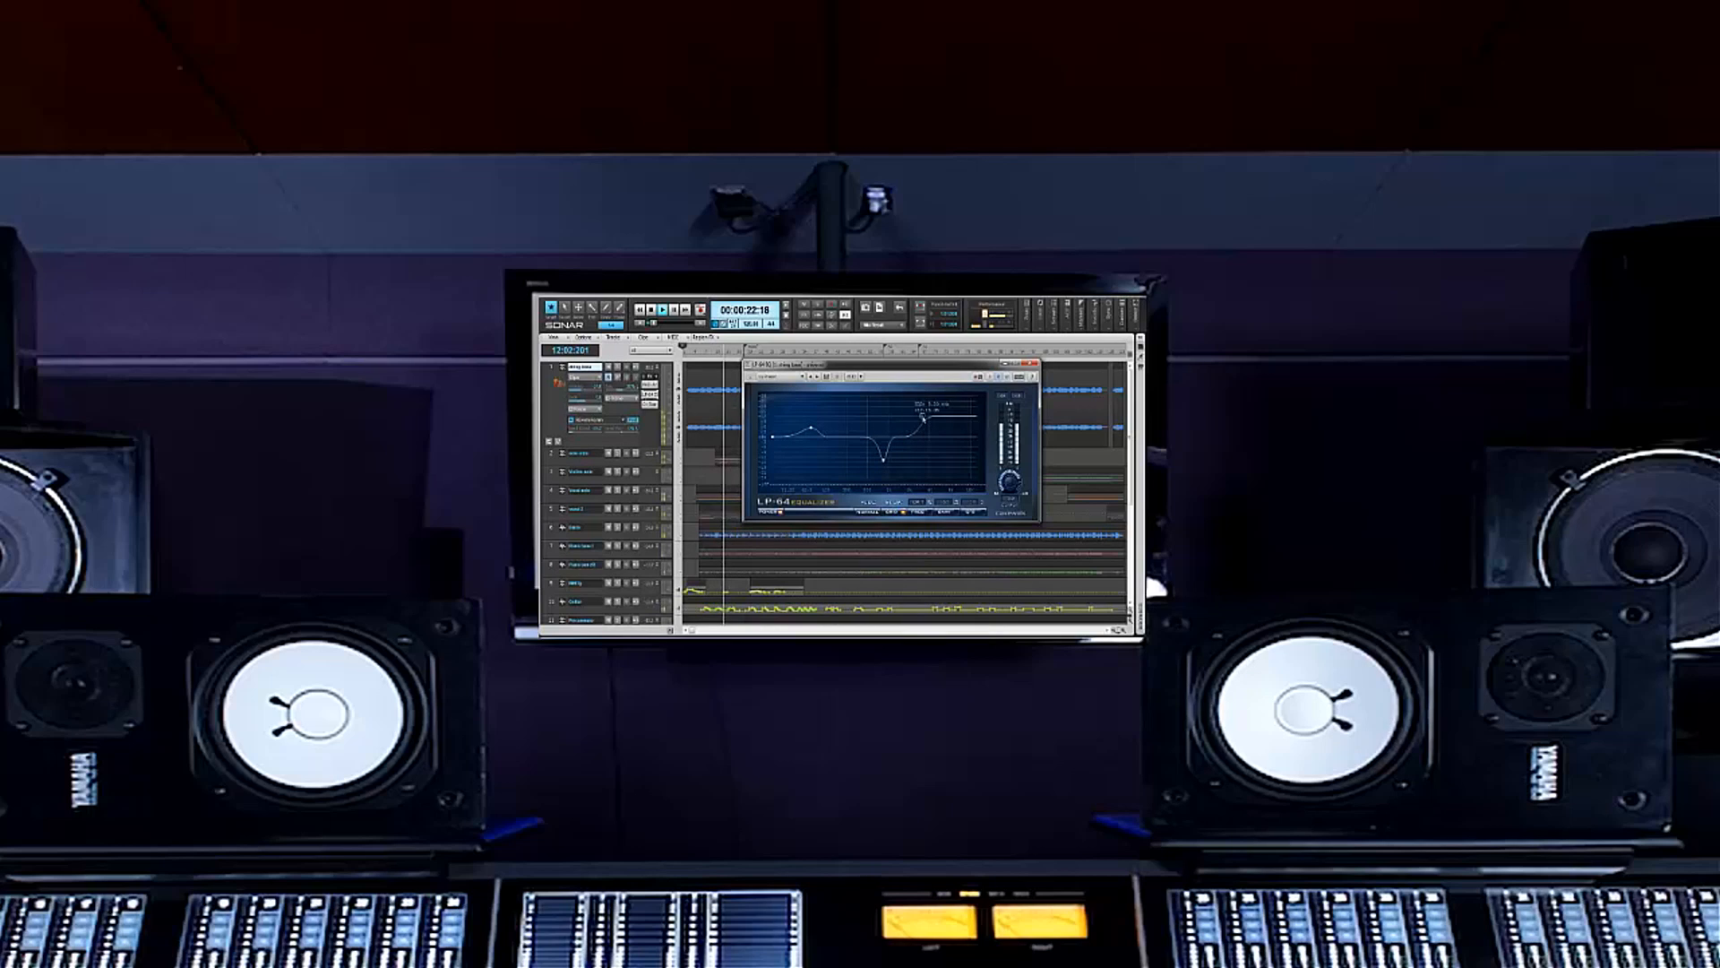
# Step: Open the multiband processor on the string base track and raise its low and high bands, trimming the low band slightly
pyautogui.doubleClick(651, 405)
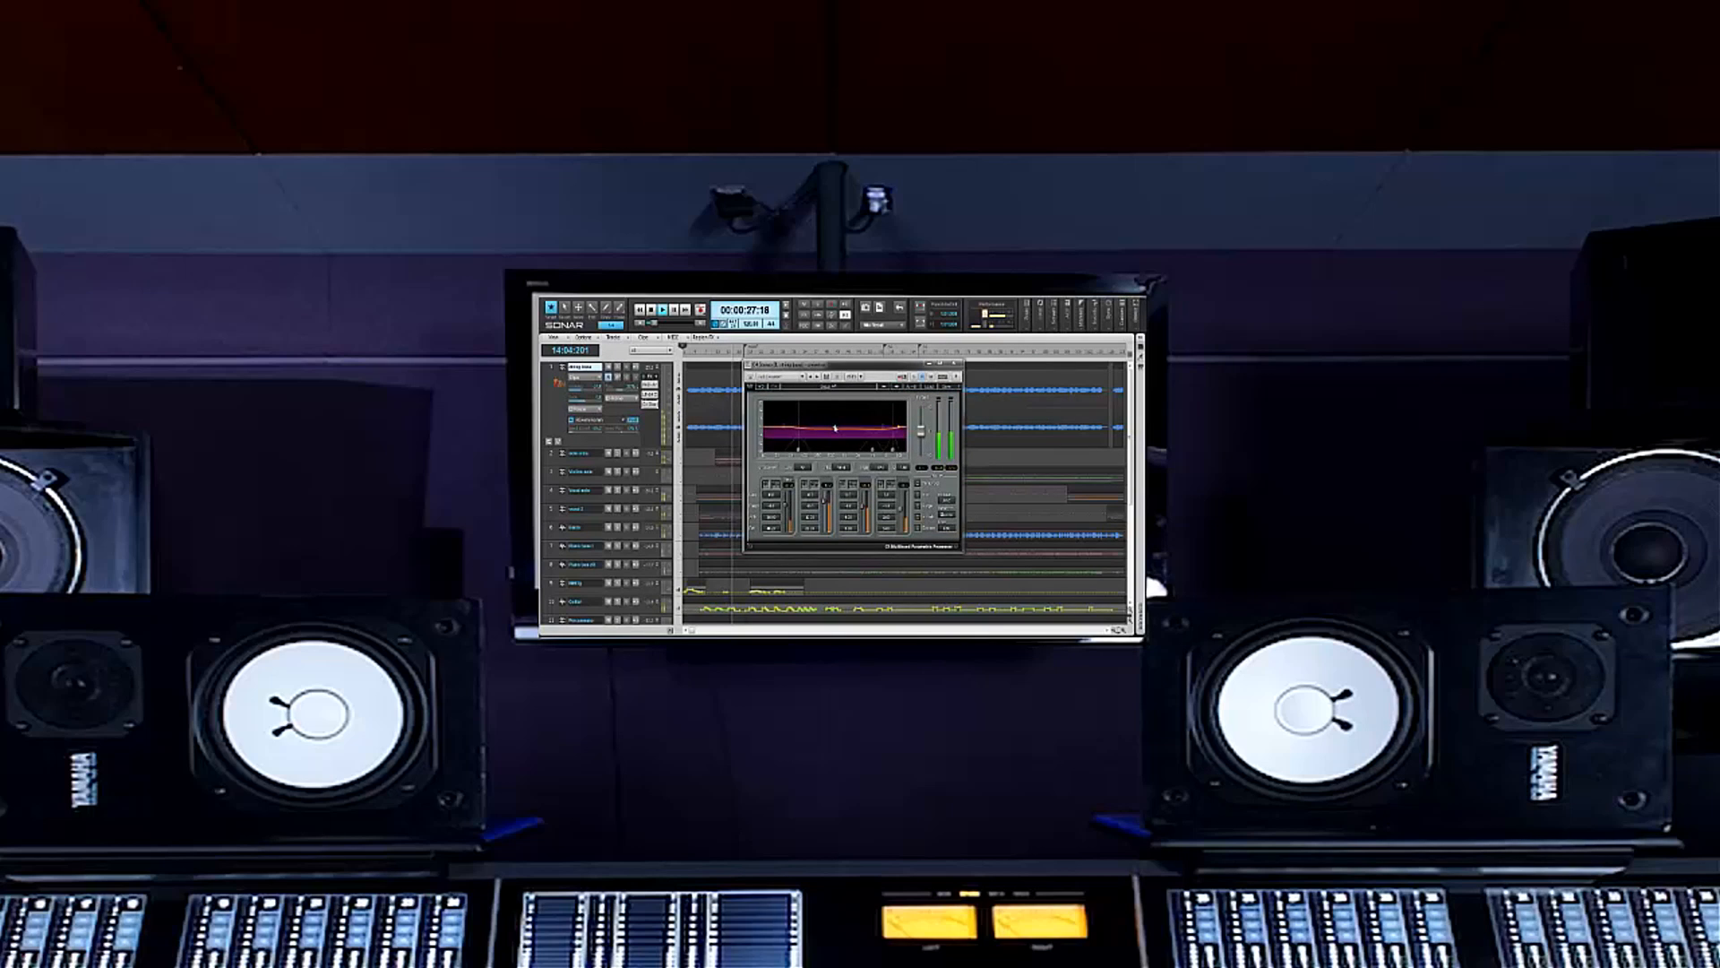
pyautogui.moveTo(835, 434); pyautogui.dragTo(795, 418)
pyautogui.moveTo(900, 427); pyautogui.dragTo(898, 422)
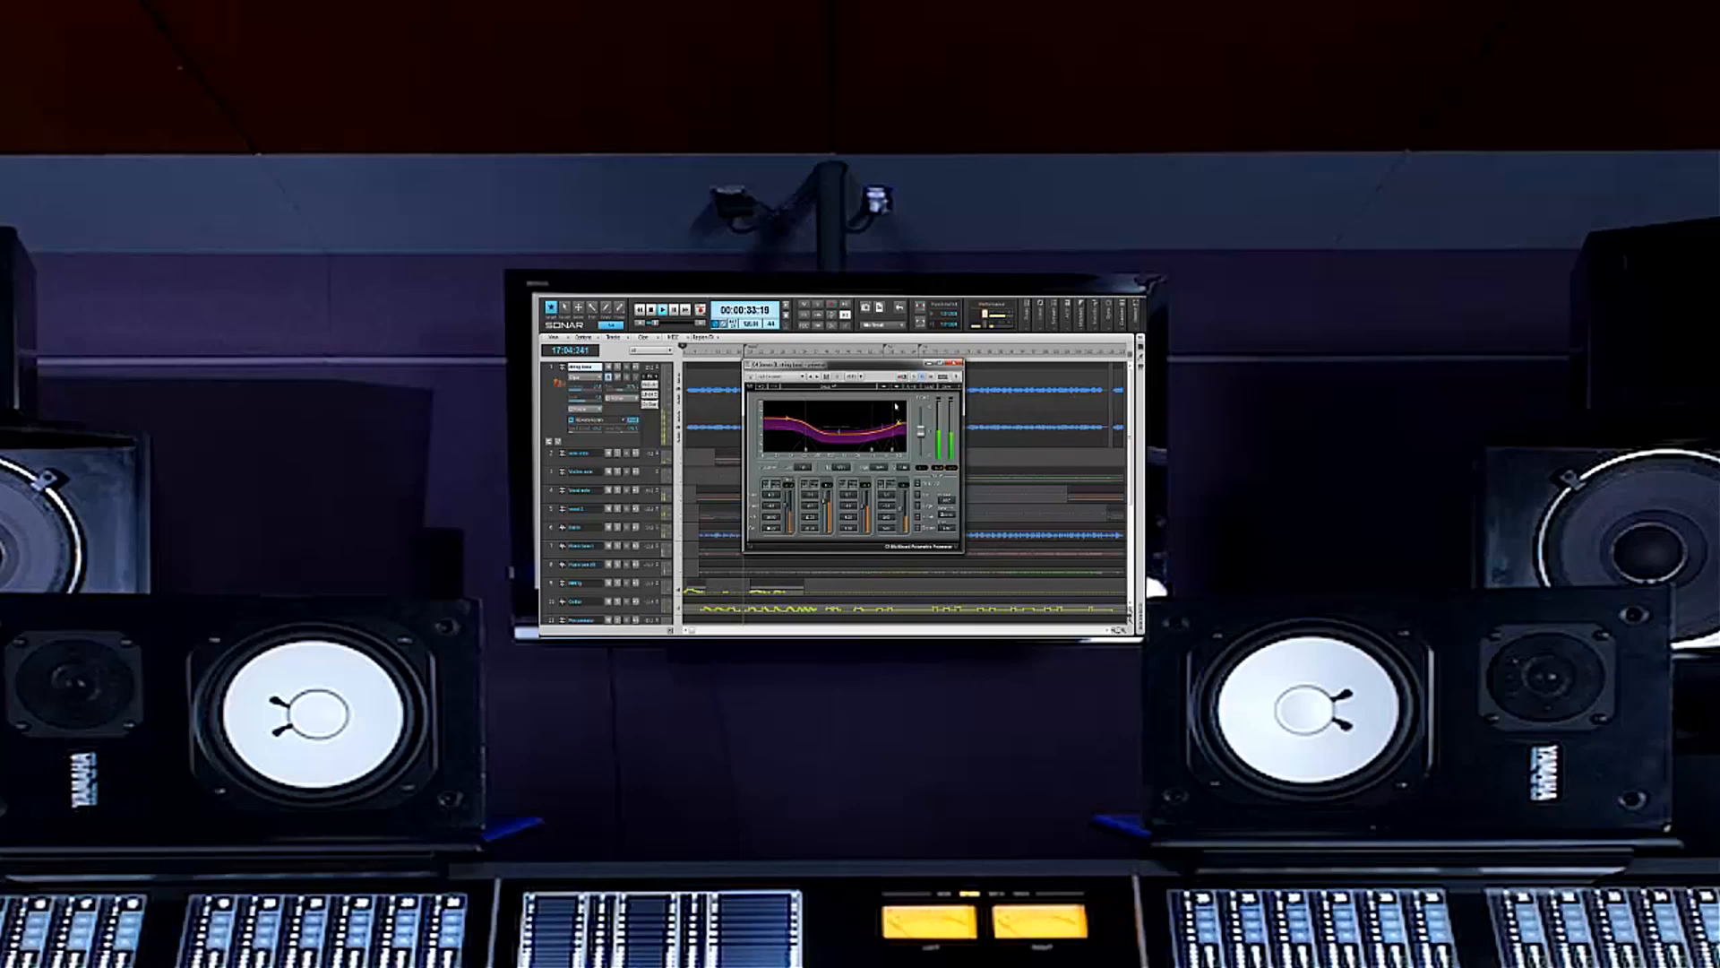
pyautogui.moveTo(787, 419); pyautogui.dragTo(787, 424)
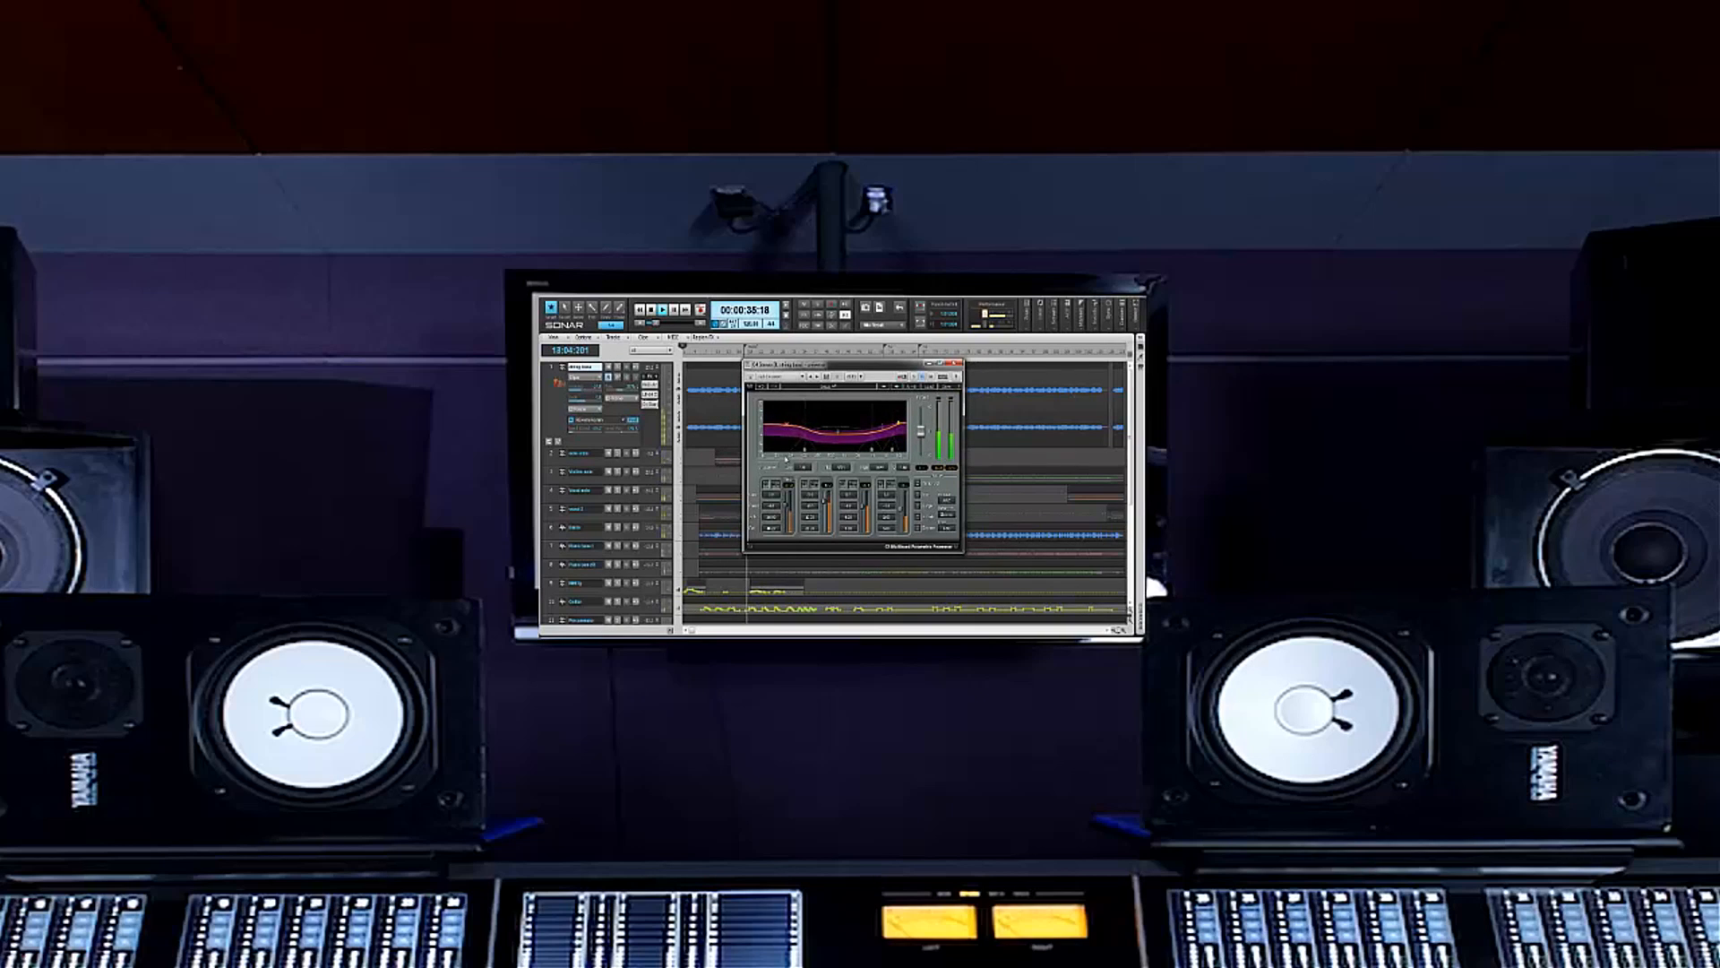